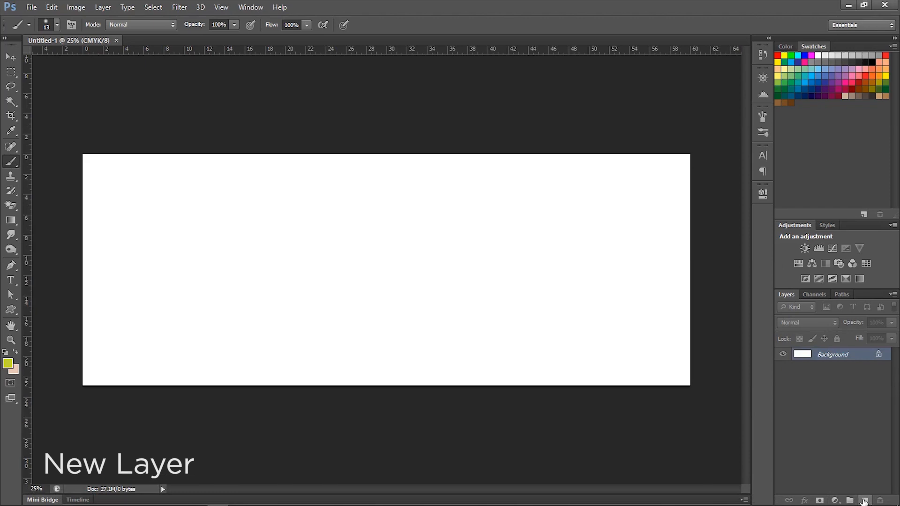
Step: Add a new layer and stamp the 2049 px torn-paper brush once in the middle of the canvas
{"action": "left_click", "coordinate": [863, 500]}
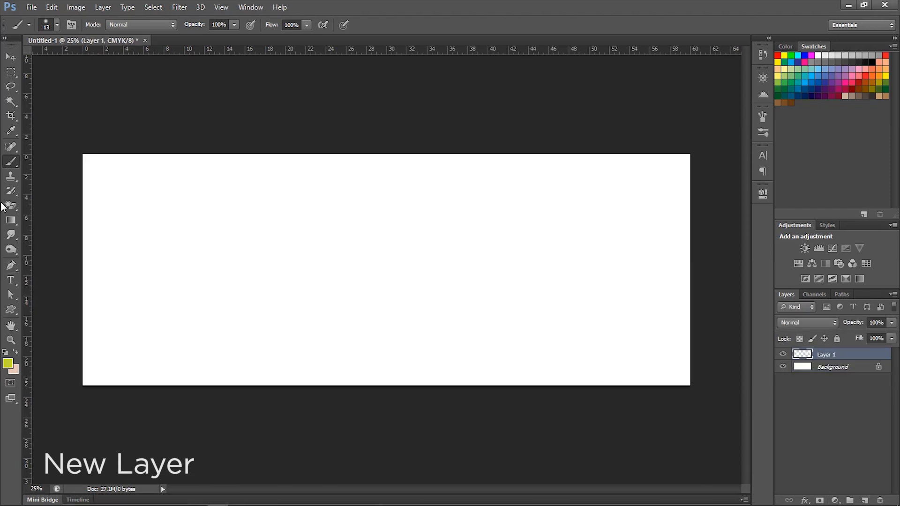
{"action": "left_click", "coordinate": [56, 24]}
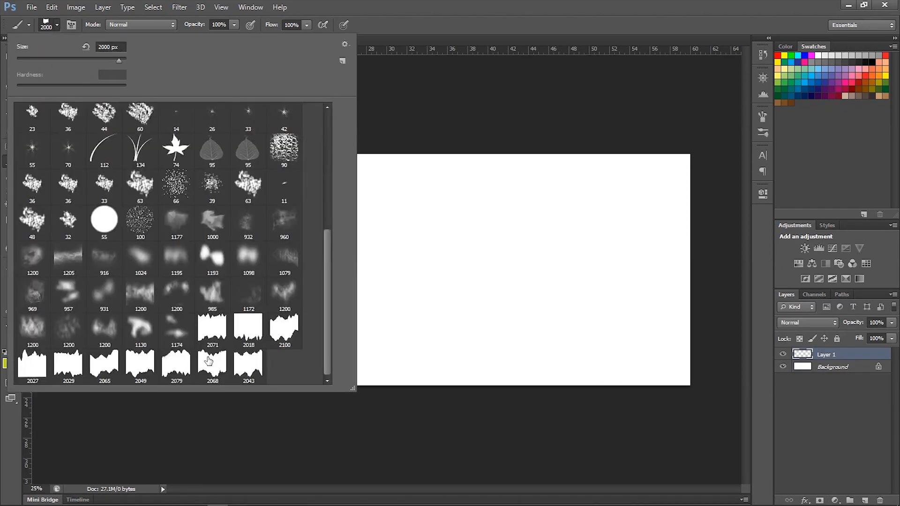
{"action": "left_click", "coordinate": [215, 332]}
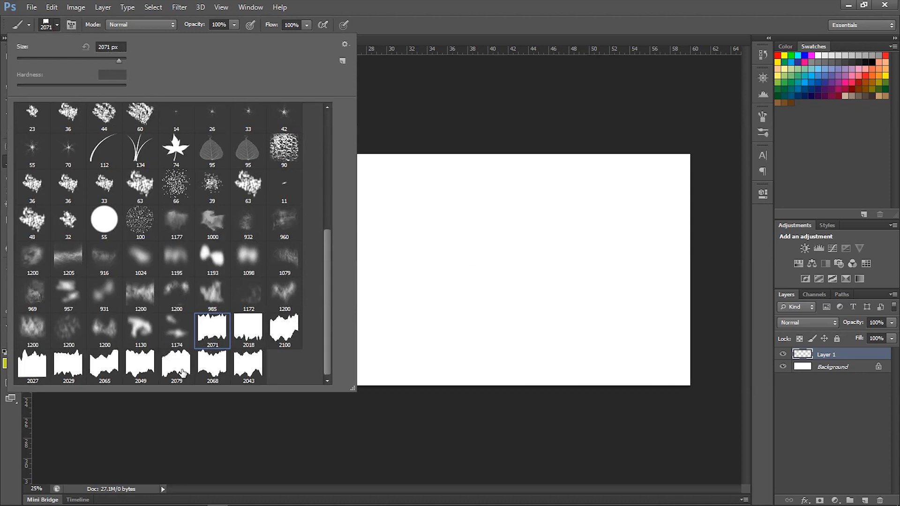
{"action": "left_click", "coordinate": [141, 370]}
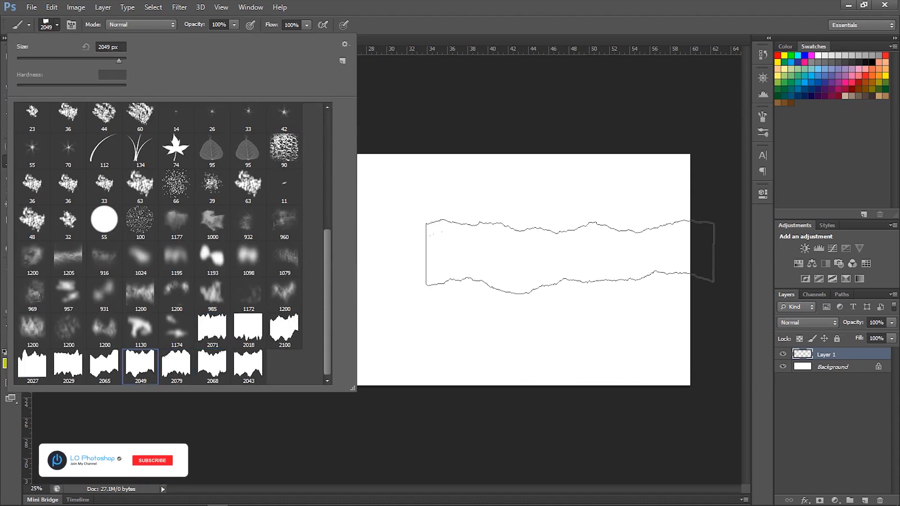
{"action": "left_click", "coordinate": [552, 6]}
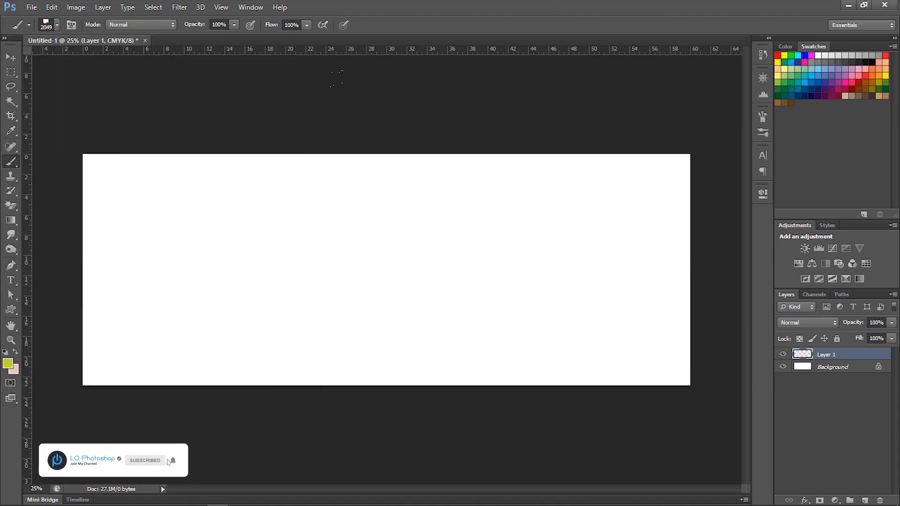
{"action": "left_click", "coordinate": [374, 263]}
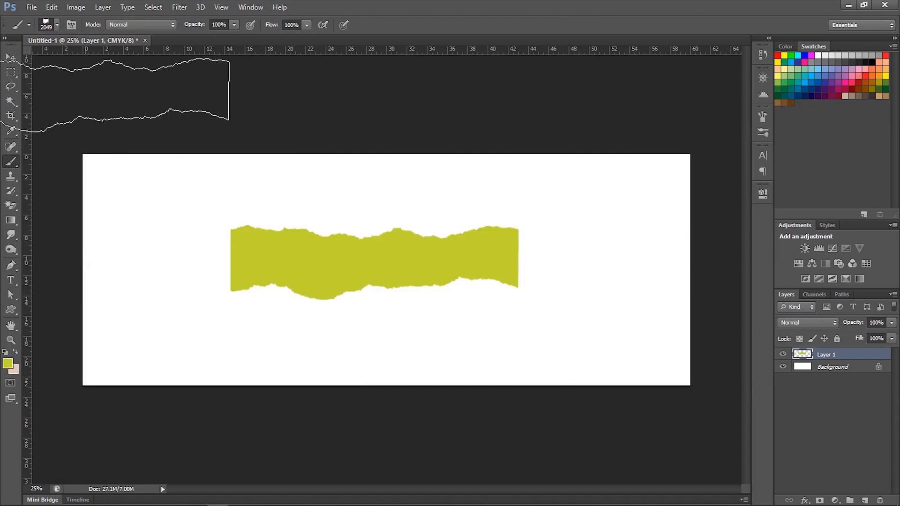
Step: Enlarge the torn-paper shape with Free Transform until it spans nearly the full canvas width
{"action": "key", "text": "v"}
{"action": "key", "text": "ctrl+t"}
{"action": "left_click_drag", "start_coordinate": [519, 225], "coordinate": [679, 181]}
{"action": "key", "text": "Return"}
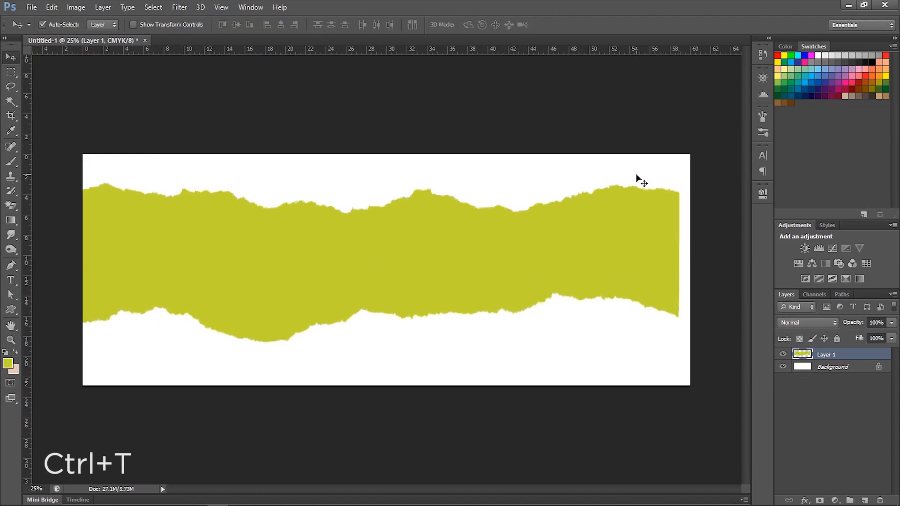
Step: Rotate the torn strip about 33° clockwise, shift it toward the canvas's lower left and stretch it slightly in height
{"action": "key", "text": "ctrl+t"}
{"action": "left_click_drag", "start_coordinate": [691, 171], "coordinate": [726, 327]}
{"action": "left_click_drag", "start_coordinate": [515, 349], "coordinate": [473, 407]}
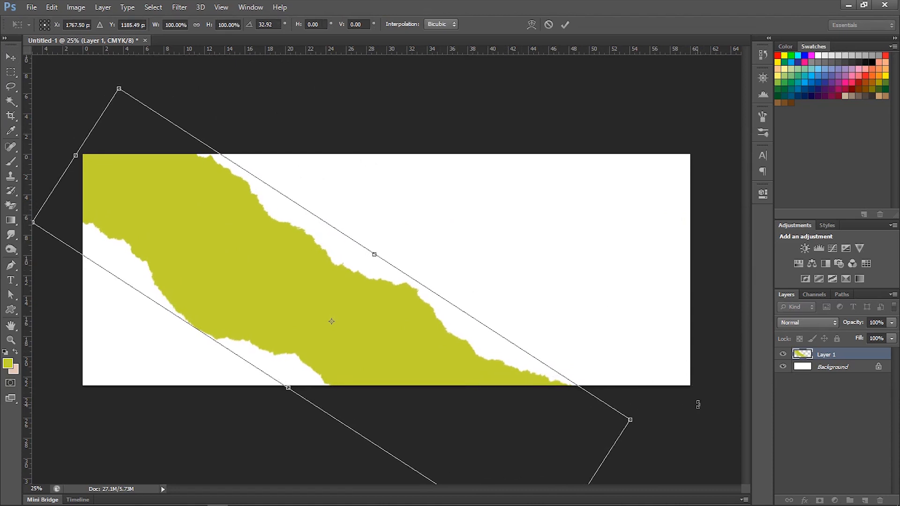
{"action": "left_click_drag", "start_coordinate": [688, 373], "coordinate": [685, 379]}
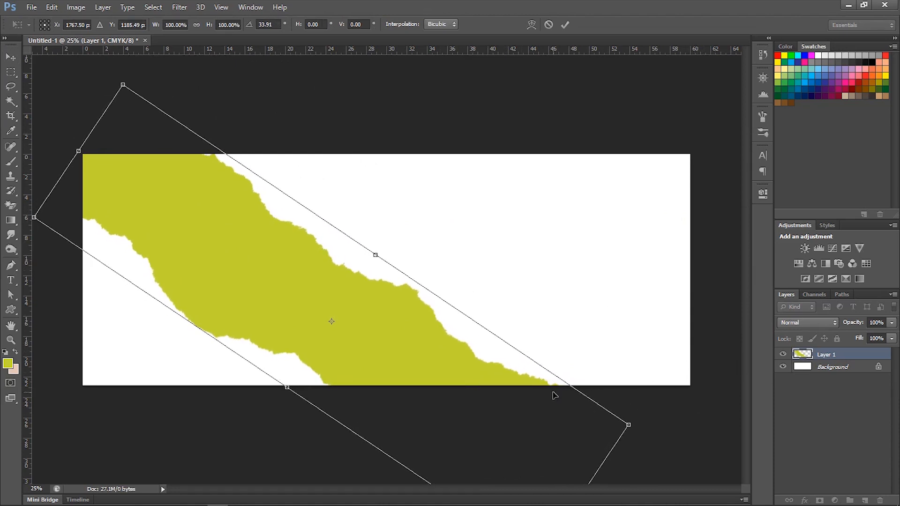
{"action": "left_click_drag", "start_coordinate": [673, 418], "coordinate": [674, 412]}
{"action": "left_click_drag", "start_coordinate": [550, 398], "coordinate": [514, 397]}
{"action": "left_click_drag", "start_coordinate": [361, 262], "coordinate": [371, 250]}
{"action": "left_click_drag", "start_coordinate": [401, 337], "coordinate": [408, 331]}
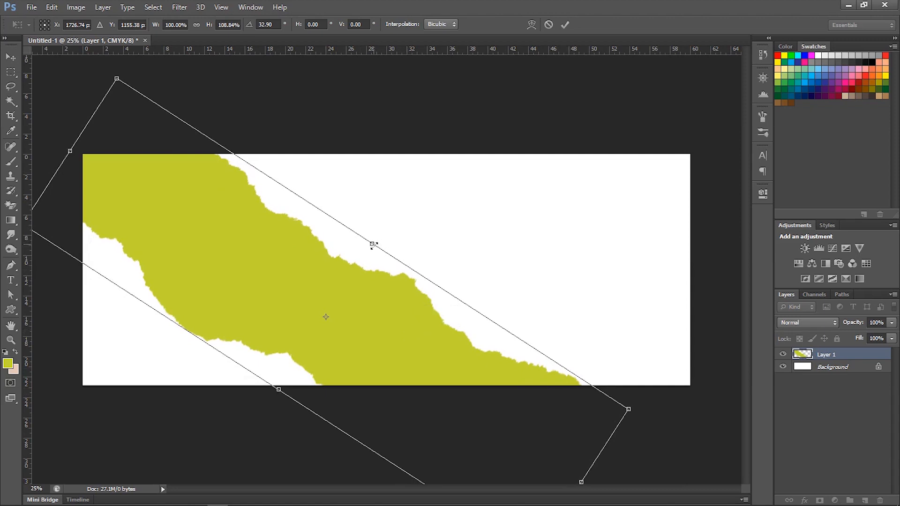
{"action": "left_click_drag", "start_coordinate": [373, 245], "coordinate": [371, 247]}
{"action": "mouse_move", "coordinate": [653, 409]}
{"action": "left_mouse_down"}
{"action": "mouse_move", "coordinate": [637, 430]}
{"action": "mouse_move", "coordinate": [668, 420]}
{"action": "mouse_move", "coordinate": [661, 417]}
{"action": "left_mouse_up"}
{"action": "key", "text": "Return"}
Step: Nudge the diagonal torn strip slightly to the right and keep its layer selected
{"action": "scroll", "coordinate": [308, 291], "scroll_direction": "down", "scroll_amount": 3}
{"action": "scroll", "coordinate": [309, 292], "scroll_direction": "up", "scroll_amount": 1}
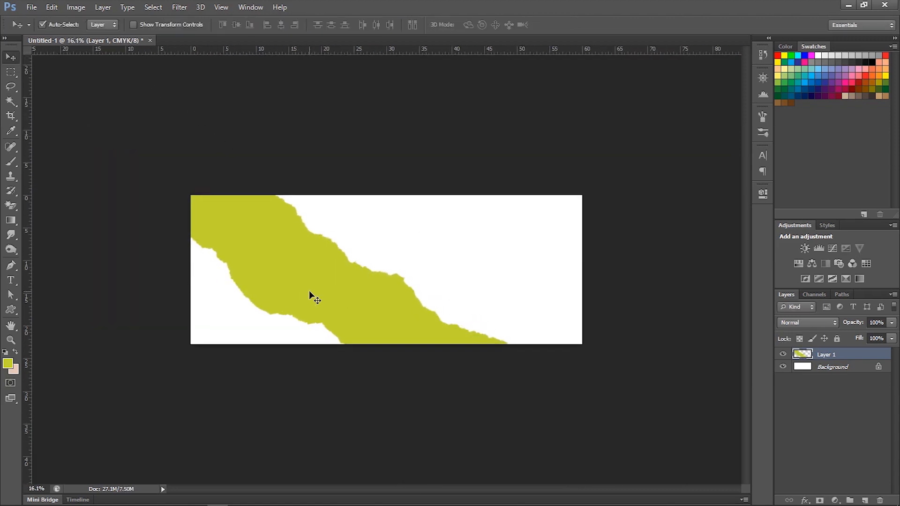
{"action": "left_click_drag", "start_coordinate": [308, 291], "coordinate": [313, 291]}
{"action": "left_click", "coordinate": [614, 335]}
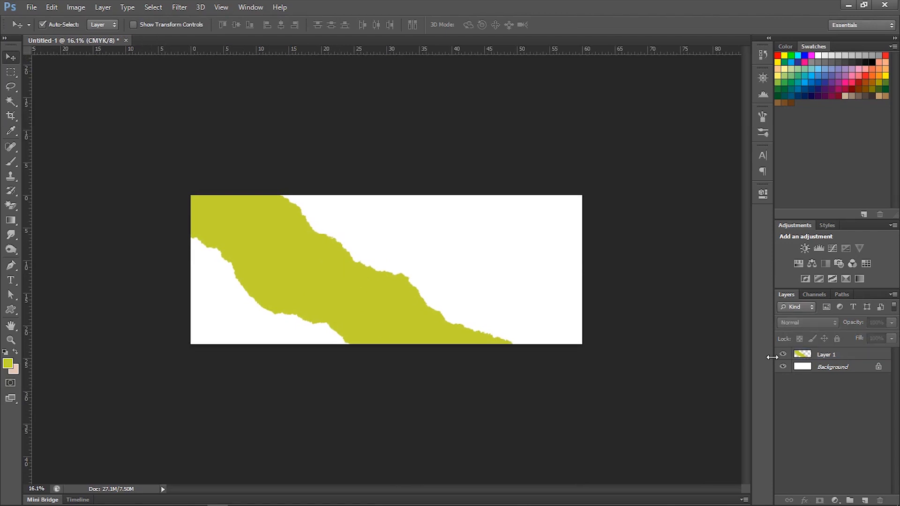
{"action": "left_click", "coordinate": [337, 279]}
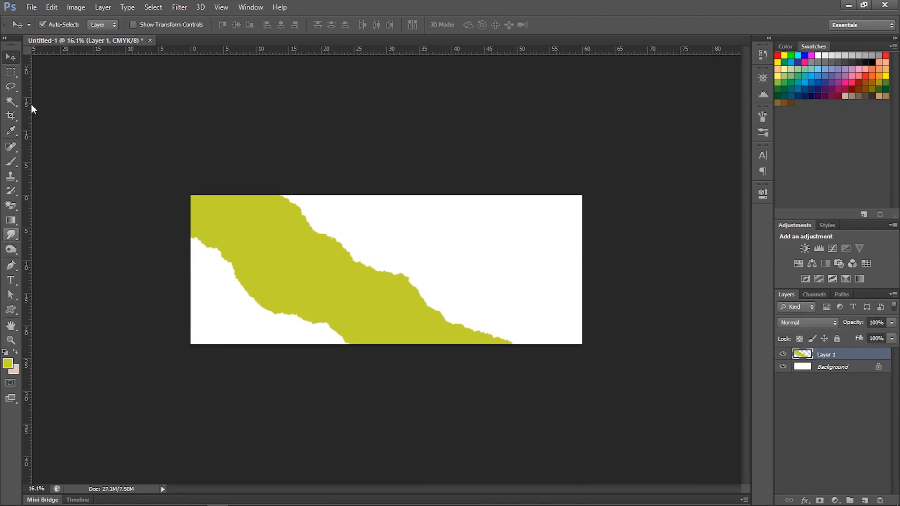
Step: Draw a rectangle of about 4594 × 2114 px over the whole canvas, directly above the Background layer, and fill it with black (#000000)
{"action": "left_click", "coordinate": [836, 368]}
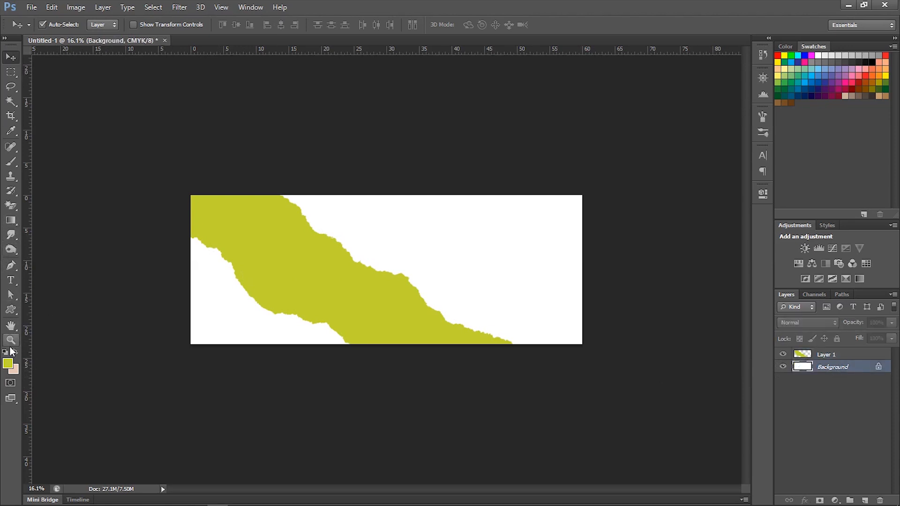
{"action": "left_click", "coordinate": [11, 310]}
{"action": "left_click", "coordinate": [61, 308]}
{"action": "left_click_drag", "start_coordinate": [180, 181], "coordinate": [596, 372]}
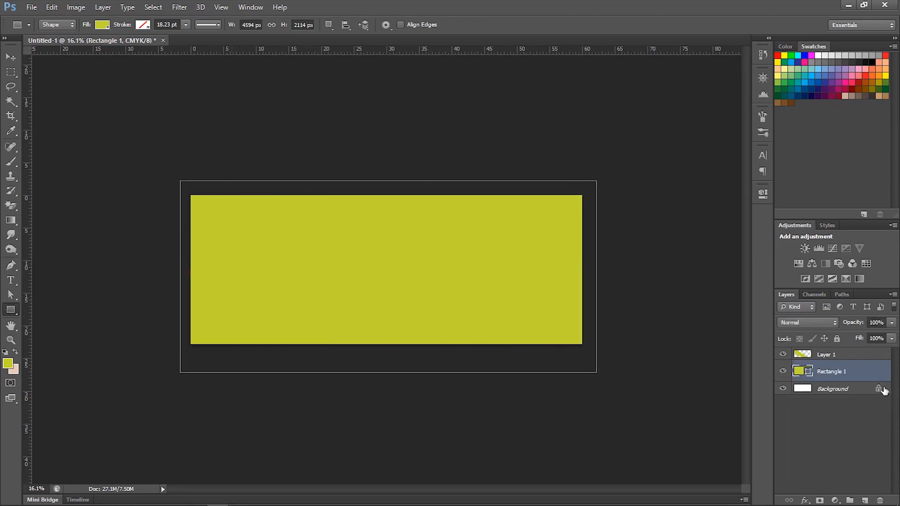
{"action": "double_click", "coordinate": [799, 371]}
{"action": "left_click_drag", "start_coordinate": [651, 238], "coordinate": [738, 289]}
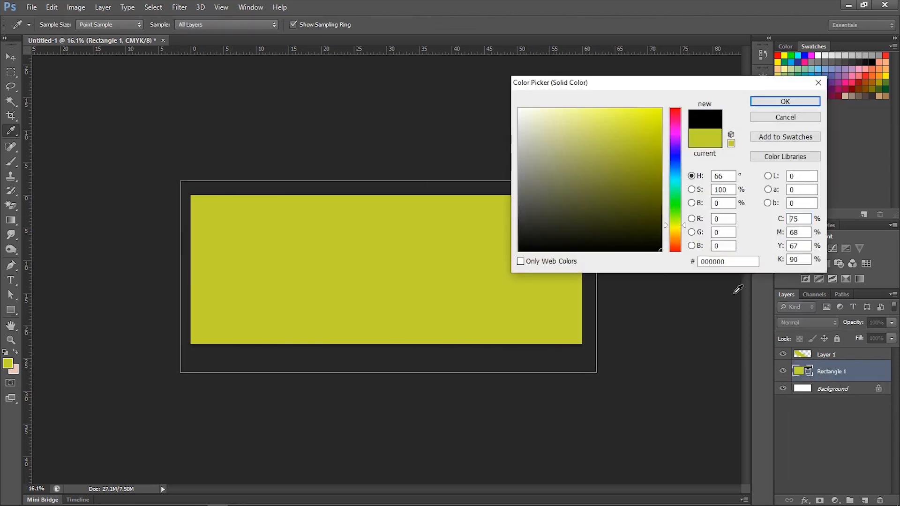
{"action": "left_click", "coordinate": [776, 103]}
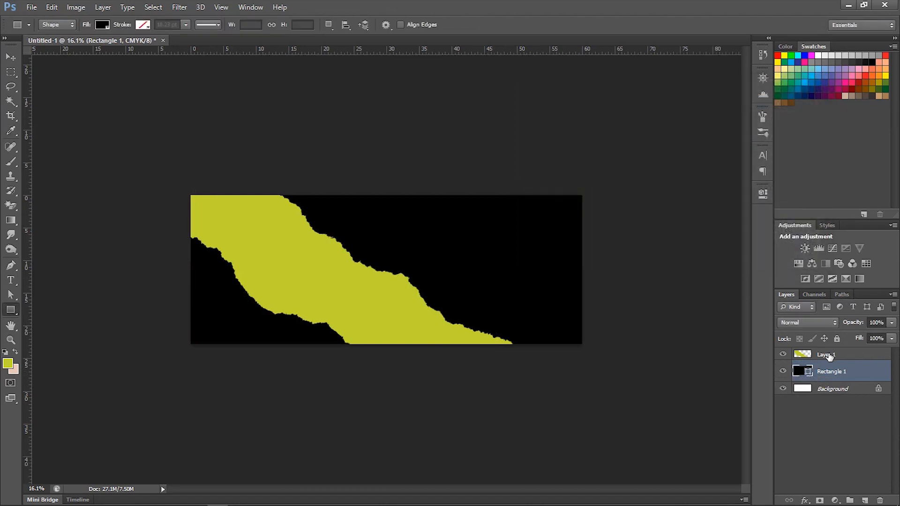
Step: Apply a white (#ffffff) Color Overlay to the torn strip on Layer 1
{"action": "right_click", "coordinate": [827, 356]}
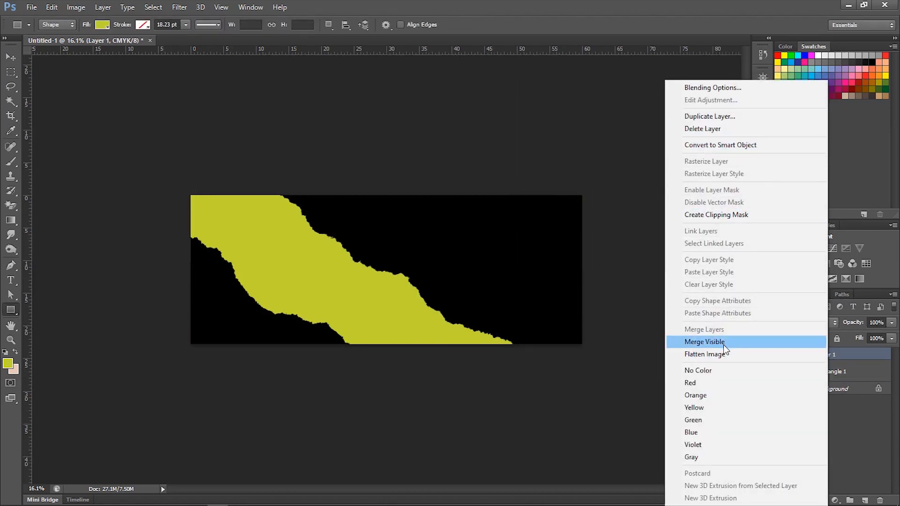
{"action": "left_click", "coordinate": [867, 451]}
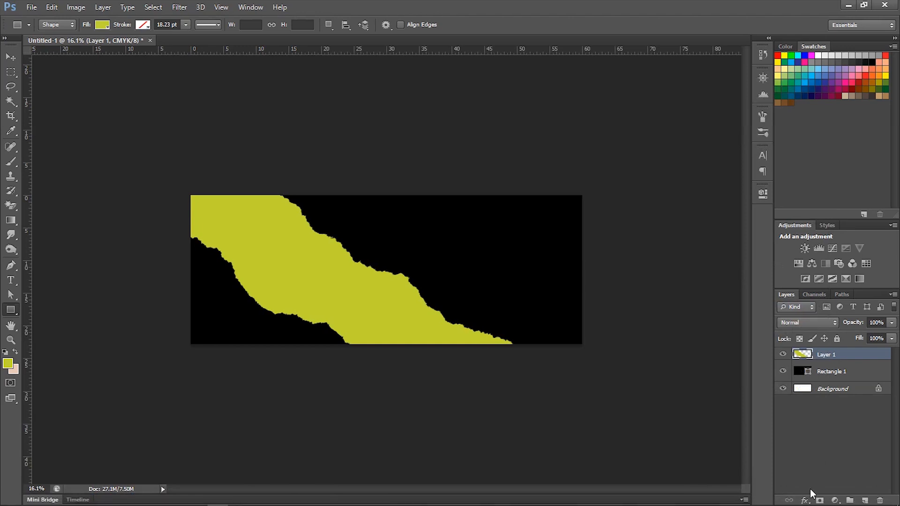
{"action": "left_click", "coordinate": [805, 500]}
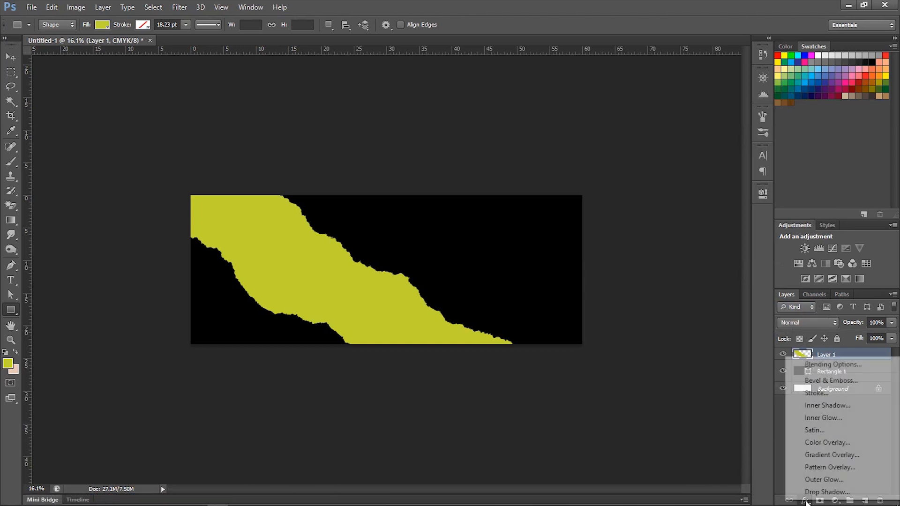
{"action": "left_click", "coordinate": [816, 444]}
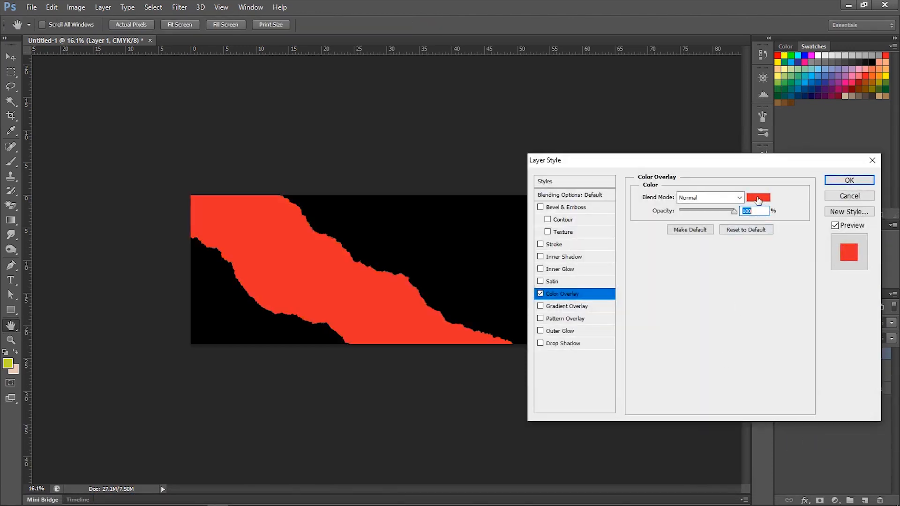
{"action": "left_click", "coordinate": [758, 198]}
{"action": "left_click_drag", "start_coordinate": [527, 114], "coordinate": [492, 94]}
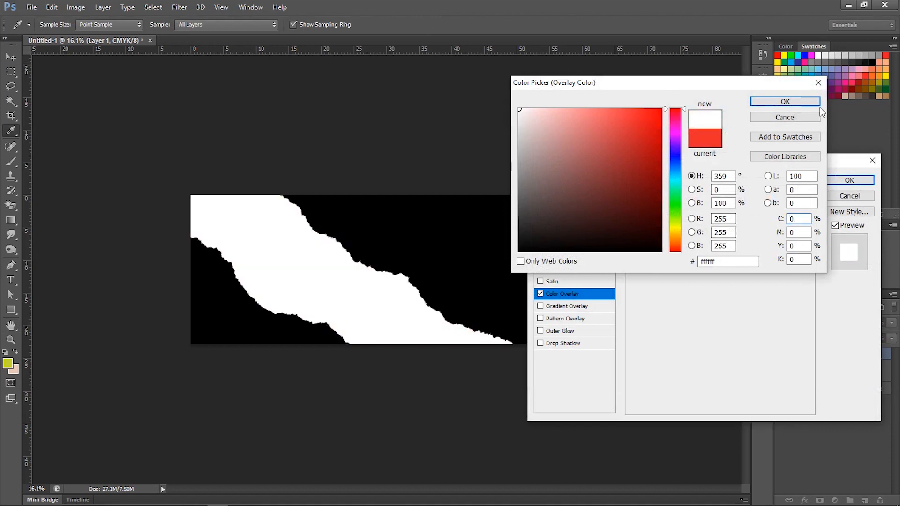
{"action": "left_click", "coordinate": [818, 107]}
{"action": "left_click", "coordinate": [850, 180]}
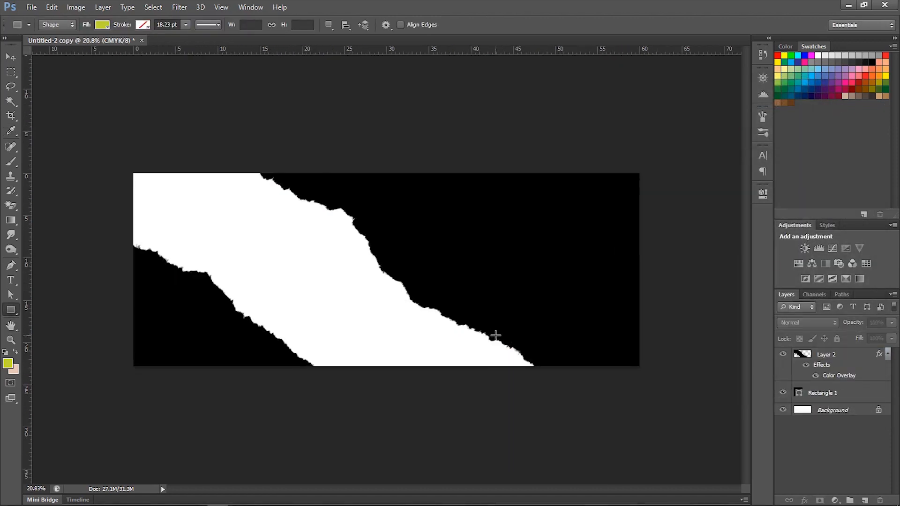
Step: Open the noodle plate image Layer 4 copy from the food folder in File Explorer and place the plate over the banner's diagonal strip
{"action": "scroll", "coordinate": [495, 335], "scroll_direction": "up", "scroll_amount": 1}
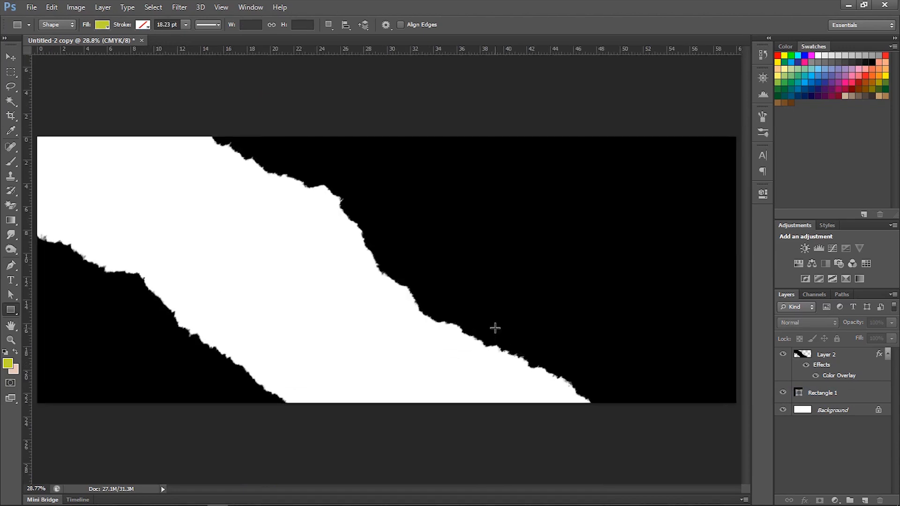
{"action": "scroll", "coordinate": [494, 328], "scroll_direction": "down", "scroll_amount": 1}
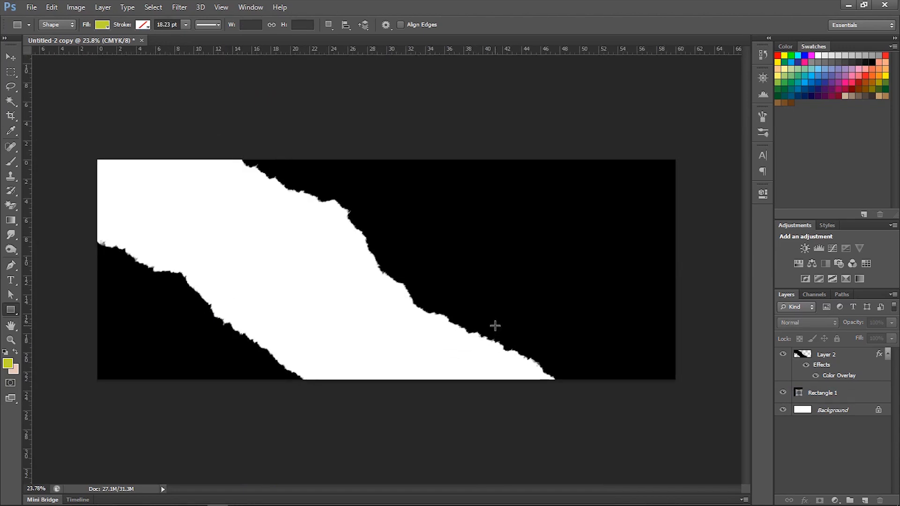
{"action": "key", "text": "alt+Tab"}
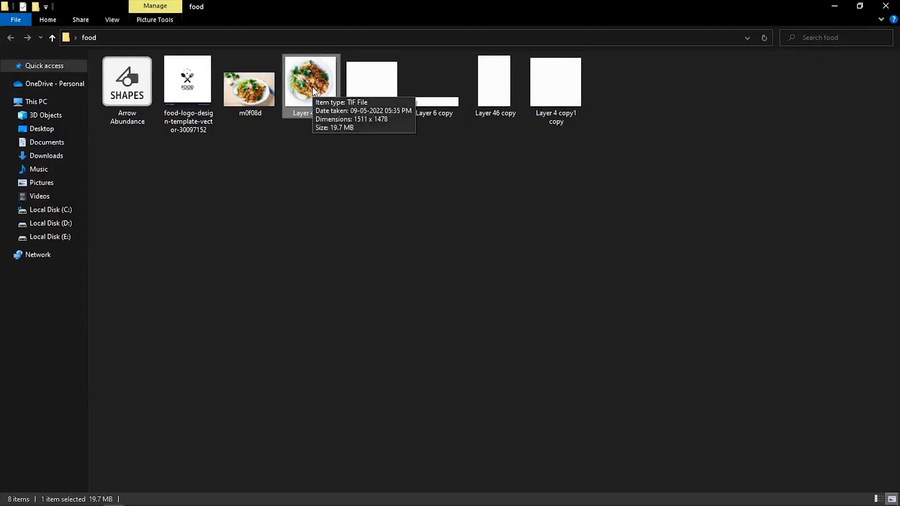
{"action": "left_click_drag", "start_coordinate": [312, 86], "coordinate": [480, 35]}
{"action": "key", "text": "v"}
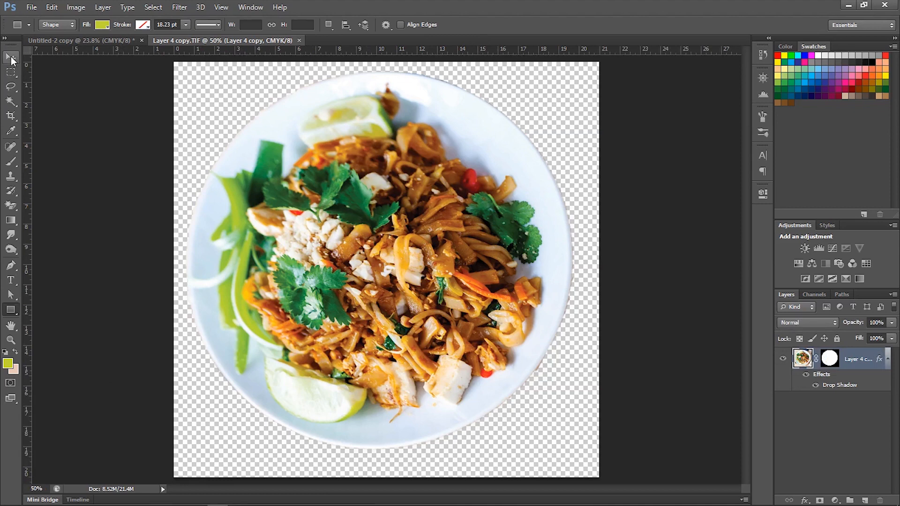
{"action": "left_click_drag", "start_coordinate": [457, 187], "coordinate": [322, 257]}
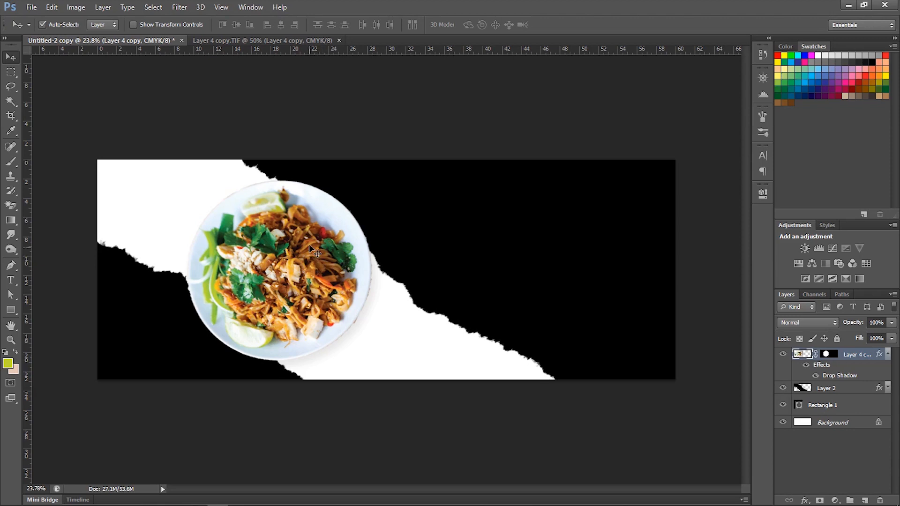
{"action": "left_click_drag", "start_coordinate": [301, 257], "coordinate": [304, 257]}
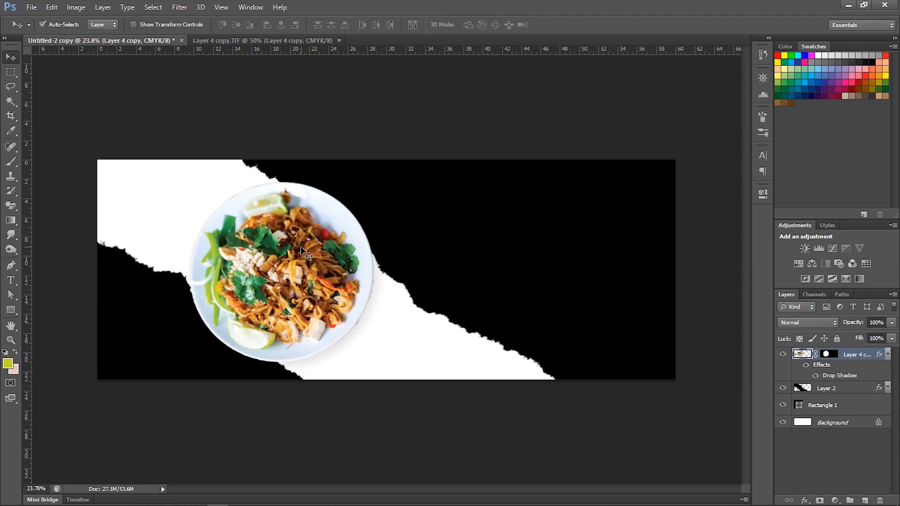
Step: Change the fill of Rectangle 1 to a dark green with CMYK values 92, 35, 100 and 35
{"action": "double_click", "coordinate": [798, 406]}
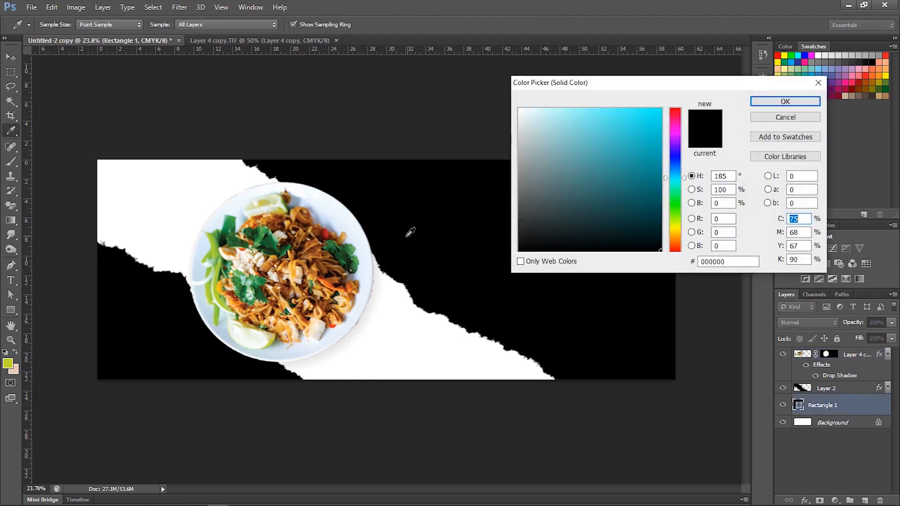
{"action": "left_click", "coordinate": [353, 249]}
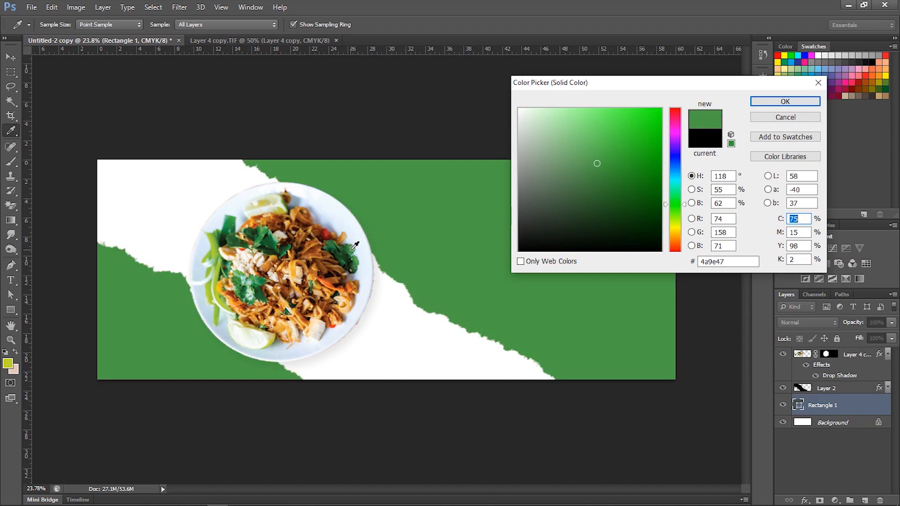
{"action": "left_click", "coordinate": [237, 235]}
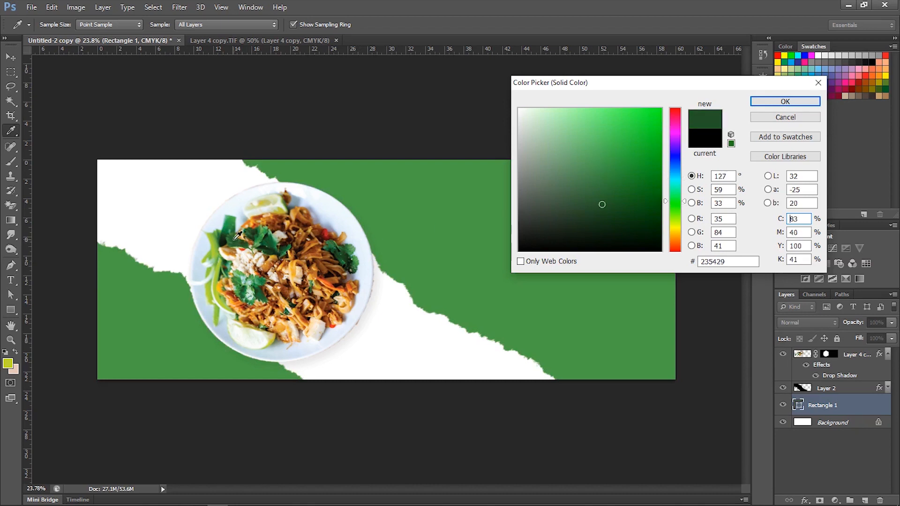
{"action": "left_click", "coordinate": [230, 228]}
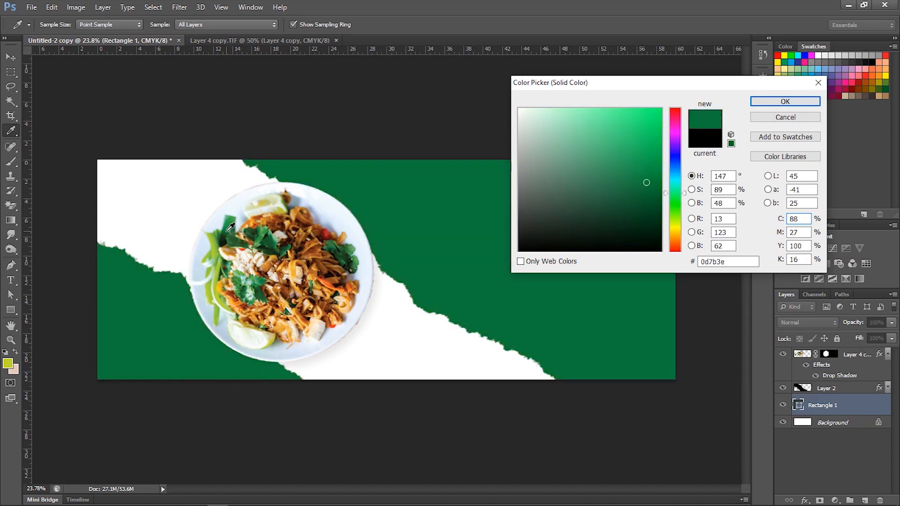
{"action": "left_click", "coordinate": [226, 237]}
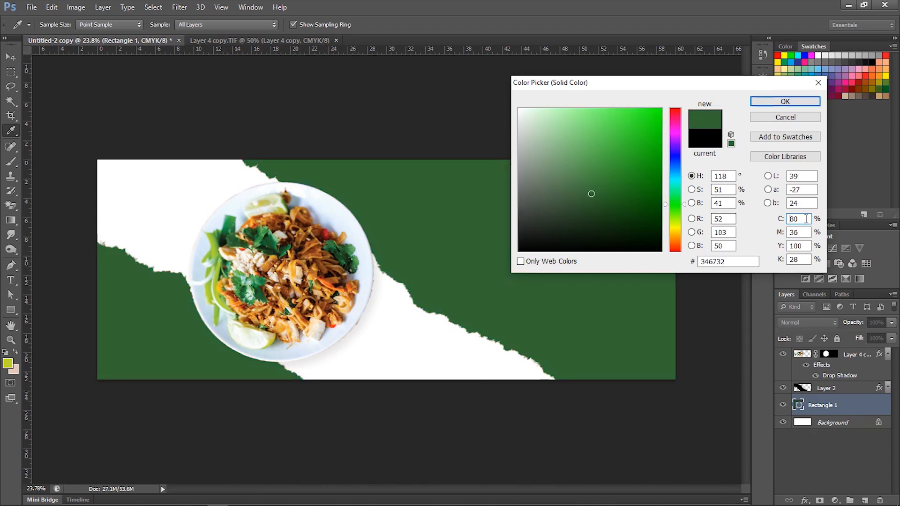
{"action": "type", "text": "92"}
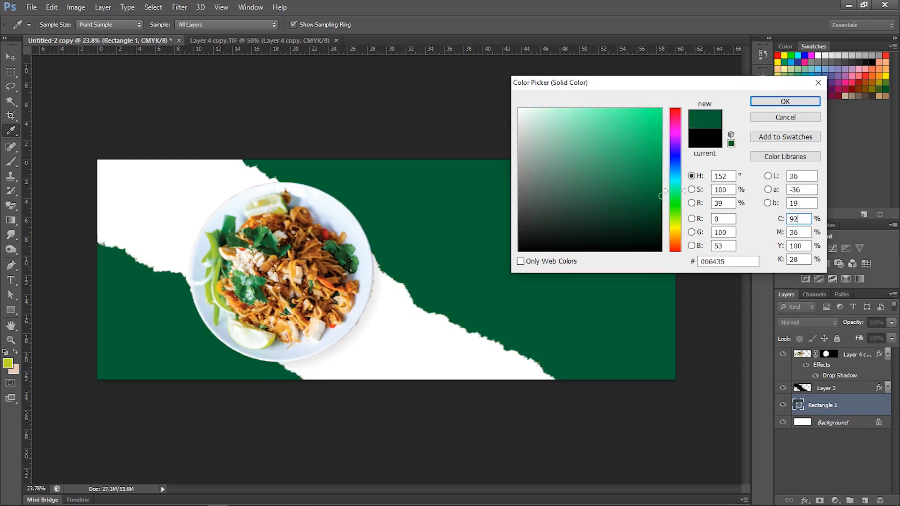
{"action": "type", "text": "35"}
{"action": "type", "text": "97"}
{"action": "key", "text": "Tab"}
{"action": "type", "text": "35"}
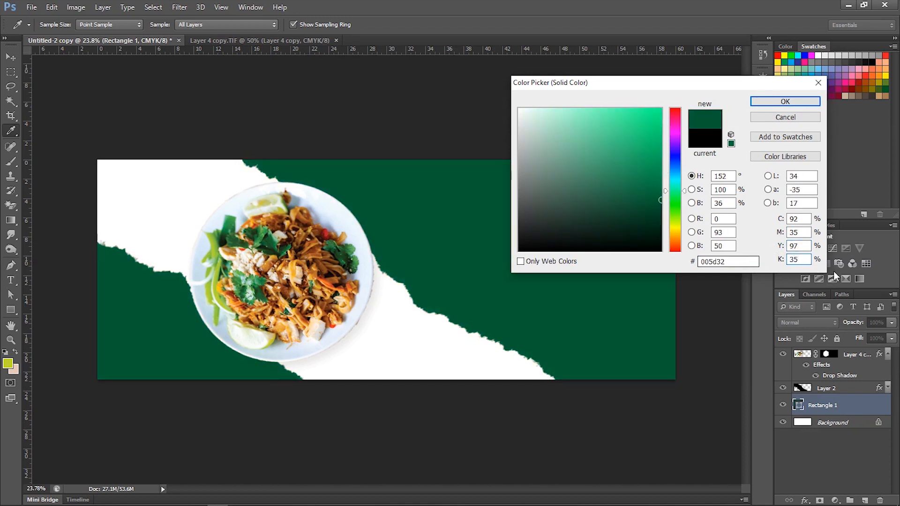
{"action": "key", "text": "shift+Tab"}
{"action": "type", "text": "100"}
{"action": "left_click", "coordinate": [783, 102]}
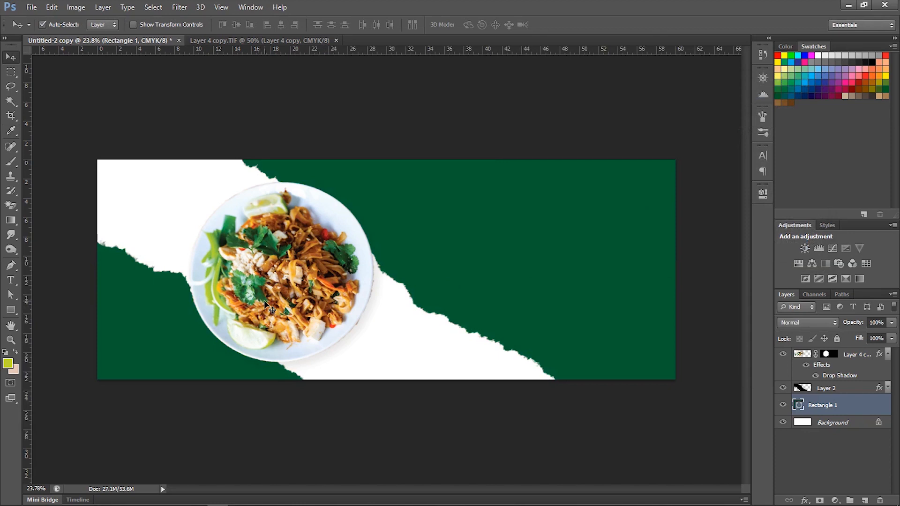
Step: Add the text "Special" in Magic Owl at 72 pt on the green area right of the plate, above all other layers
{"action": "scroll", "coordinate": [270, 304], "scroll_direction": "down", "scroll_amount": 1}
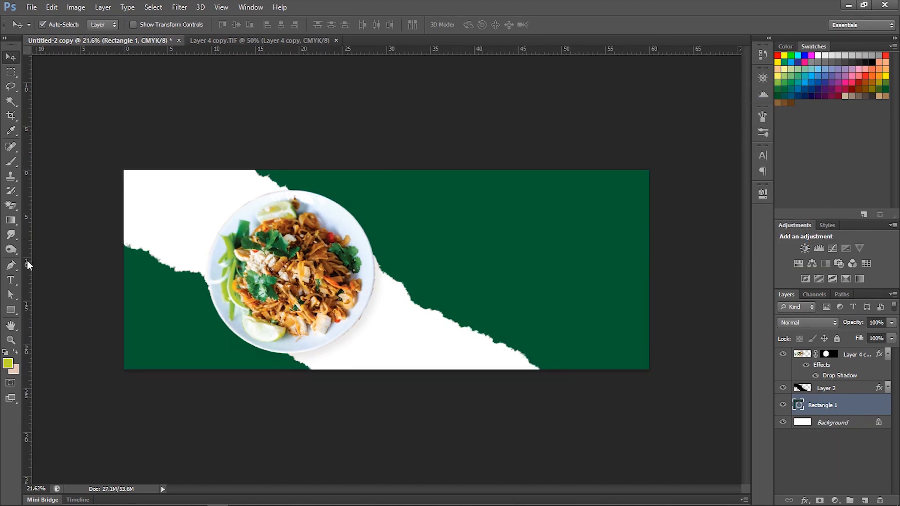
{"action": "left_click", "coordinate": [12, 280]}
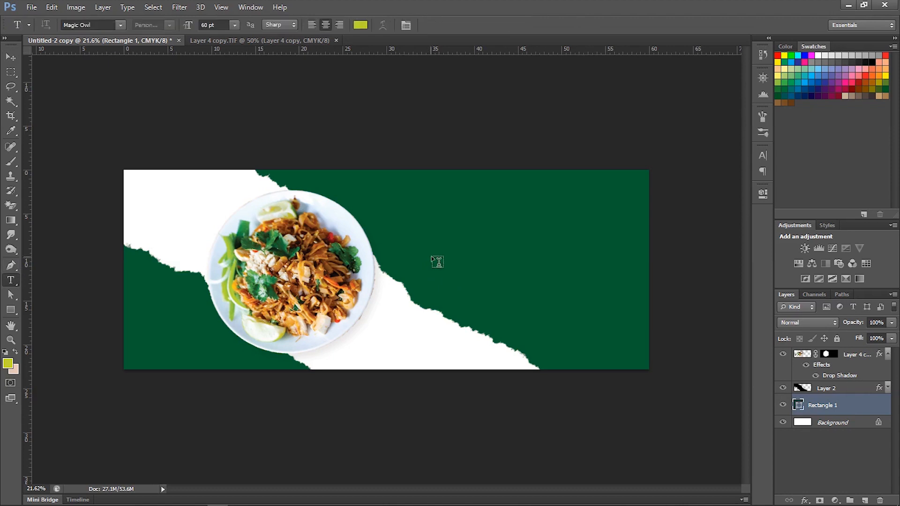
{"action": "left_click", "coordinate": [888, 355]}
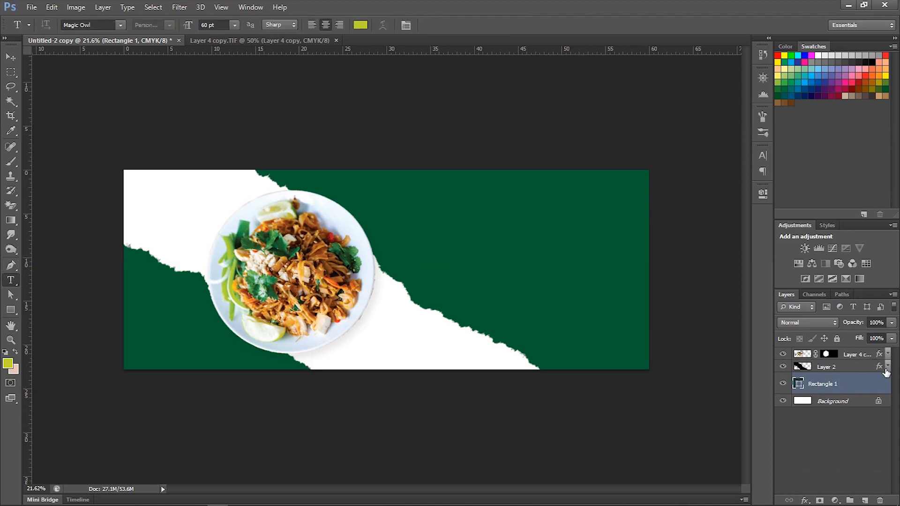
{"action": "left_click", "coordinate": [871, 449]}
{"action": "left_click", "coordinate": [473, 216]}
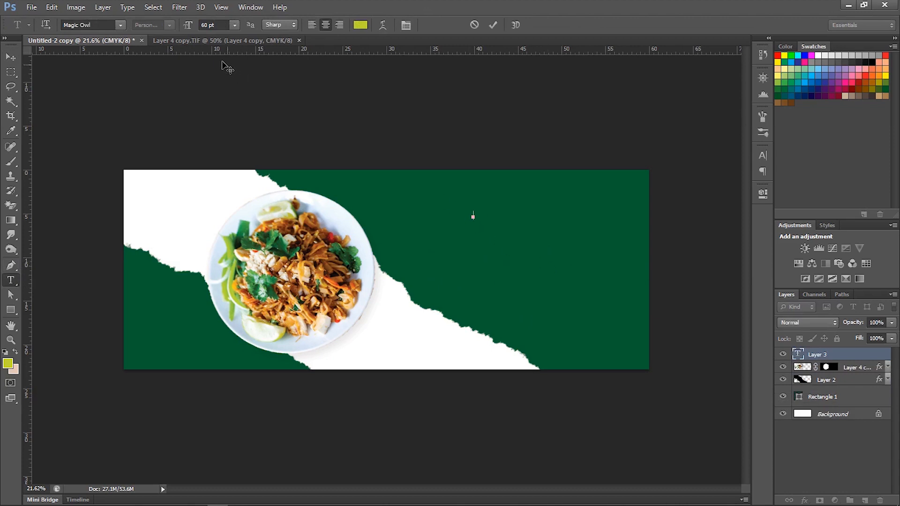
{"action": "left_click", "coordinate": [234, 27]}
{"action": "left_click", "coordinate": [234, 215]}
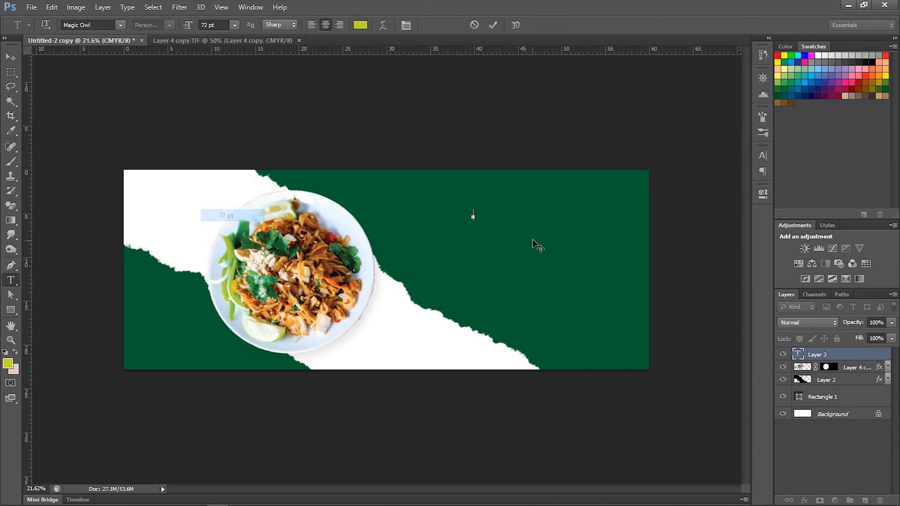
{"action": "scroll", "coordinate": [479, 216], "scroll_direction": "up", "scroll_amount": 2}
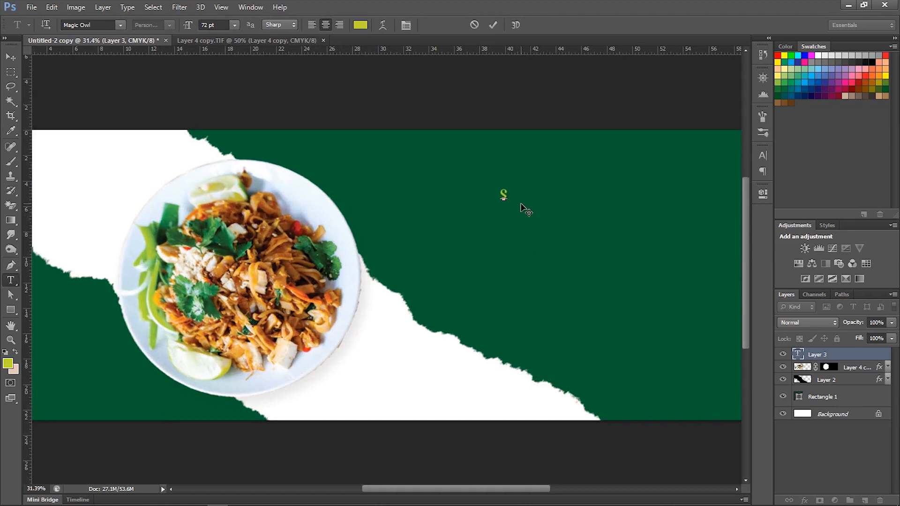
{"action": "type", "text": "pecial"}
{"action": "left_click", "coordinate": [10, 57]}
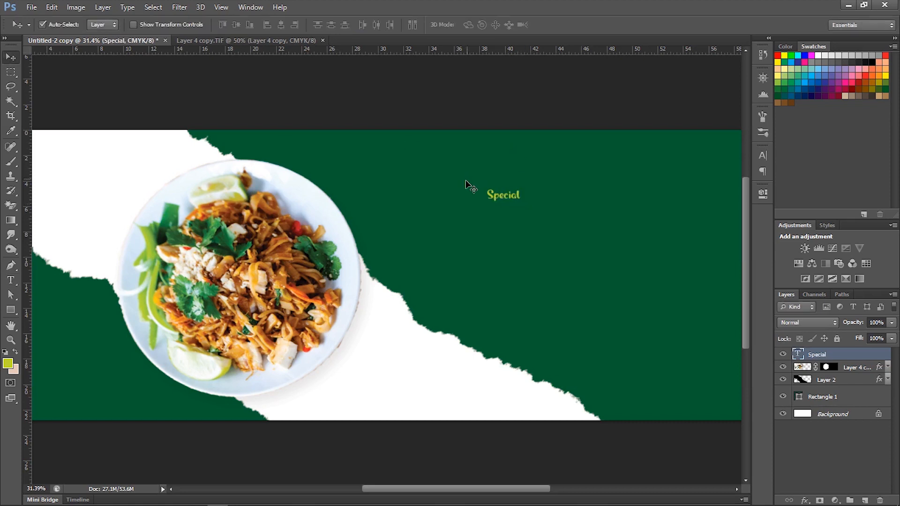
Step: Duplicate the "Special" text just below itself and change the copy's wording to "Delicious"
{"action": "left_click_drag", "start_coordinate": [510, 198], "coordinate": [511, 218]}
{"action": "double_click", "coordinate": [798, 354]}
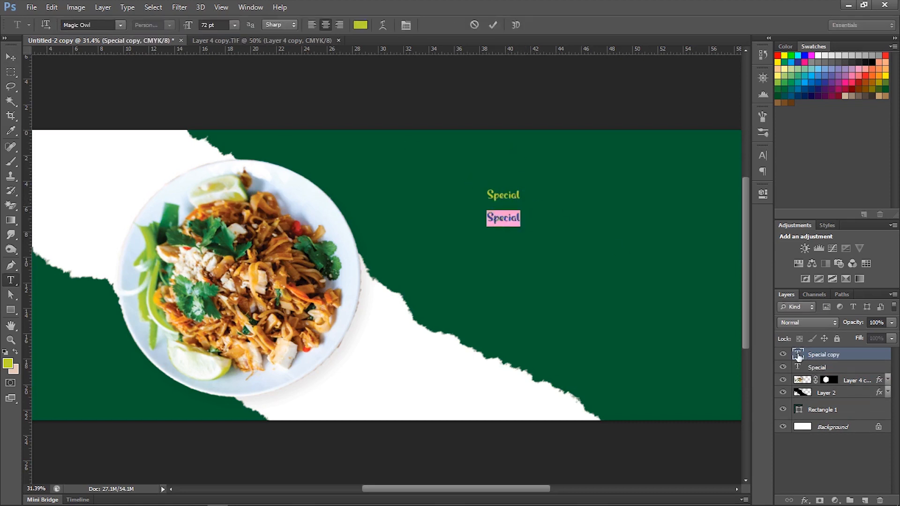
{"action": "type", "text": "Delicious"}
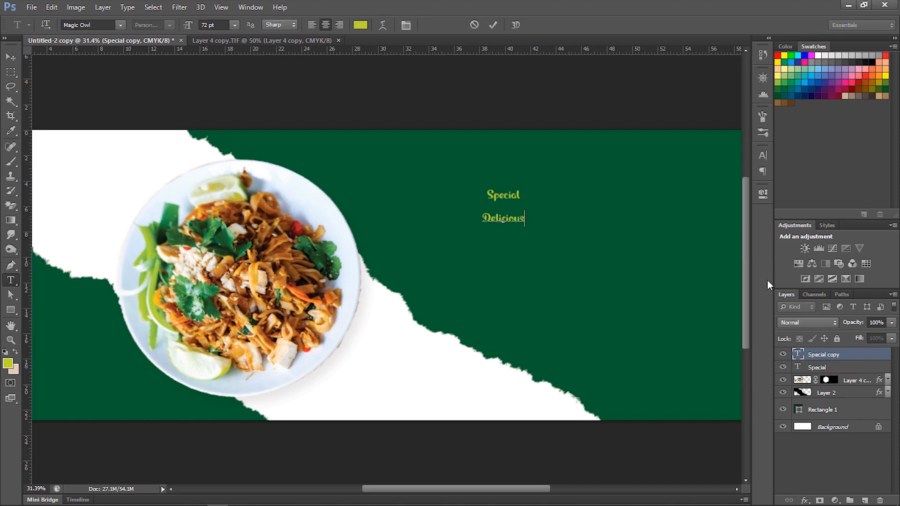
{"action": "left_click", "coordinate": [10, 57]}
Step: Duplicate the "Delicious" text slightly lower and change the copy's wording to "Food"
{"action": "left_click_drag", "start_coordinate": [520, 223], "coordinate": [520, 232]}
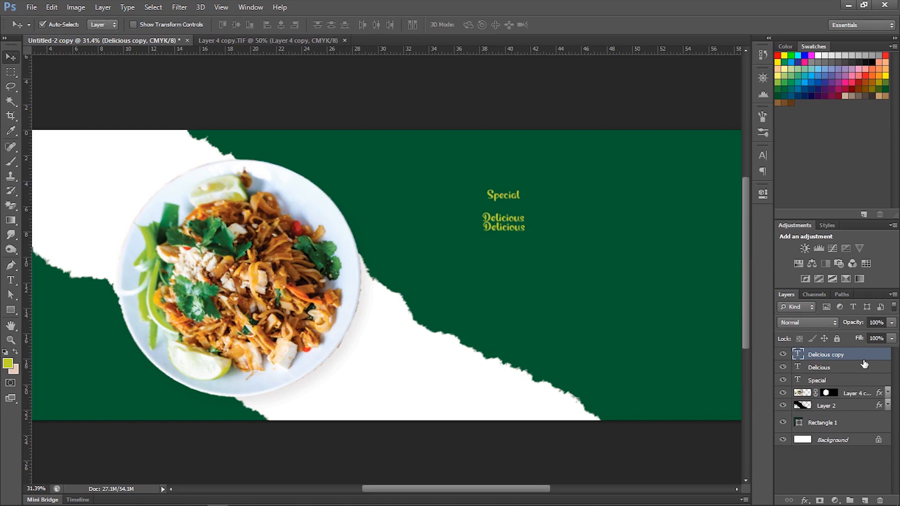
{"action": "double_click", "coordinate": [797, 354]}
{"action": "type", "text": "food"}
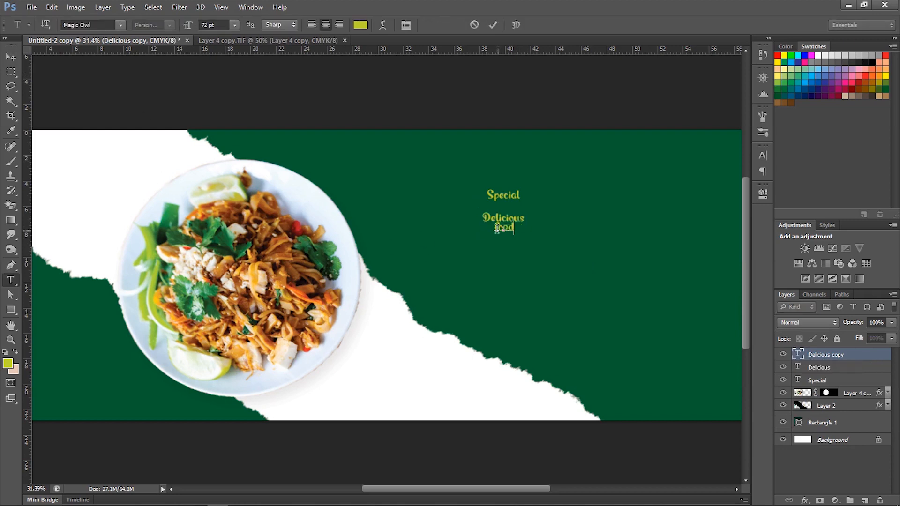
{"action": "left_click", "coordinate": [10, 57]}
Step: Space "Food" below "Delicious", duplicate it downward and change the copy's wording to "Menu"
{"action": "left_click_drag", "start_coordinate": [505, 231], "coordinate": [505, 253]}
{"action": "double_click", "coordinate": [798, 354]}
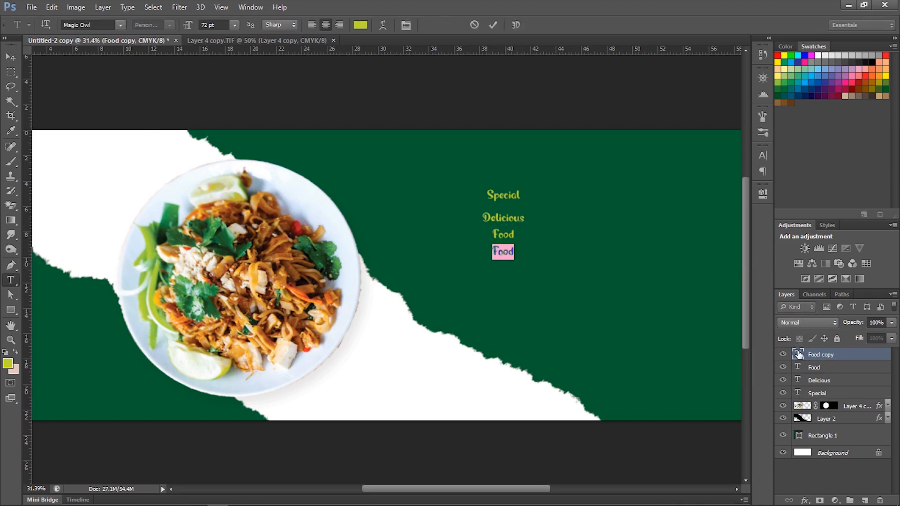
{"action": "type", "text": "Menu"}
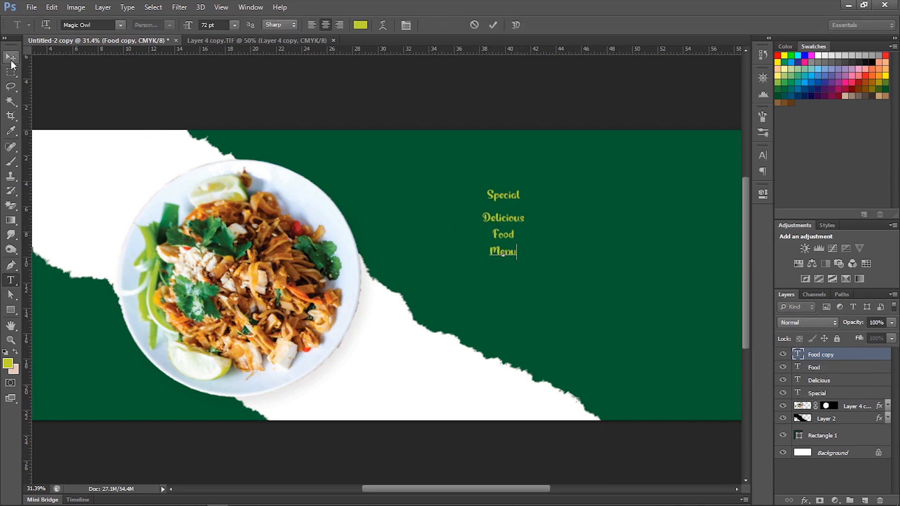
{"action": "left_click", "coordinate": [11, 63]}
Step: Duplicate the "Menu" text slightly lower and change the copy's wording to "Weekend Special"
{"action": "left_click_drag", "start_coordinate": [506, 249], "coordinate": [508, 255]}
{"action": "double_click", "coordinate": [797, 355]}
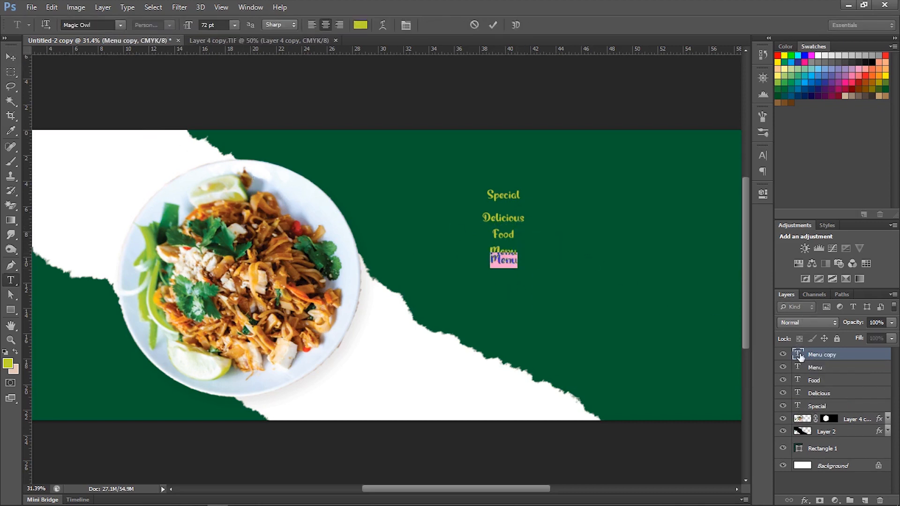
{"action": "type", "text": "Weeken"}
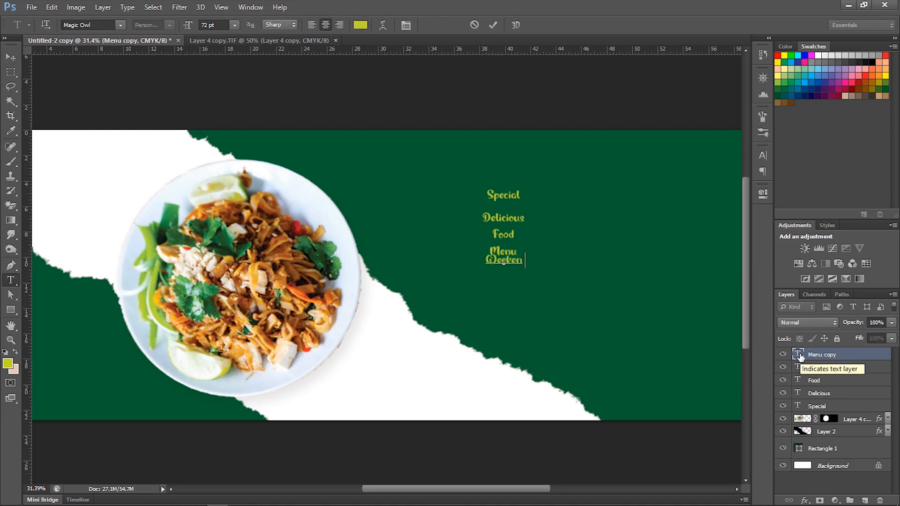
{"action": "type", "text": "d Spe"}
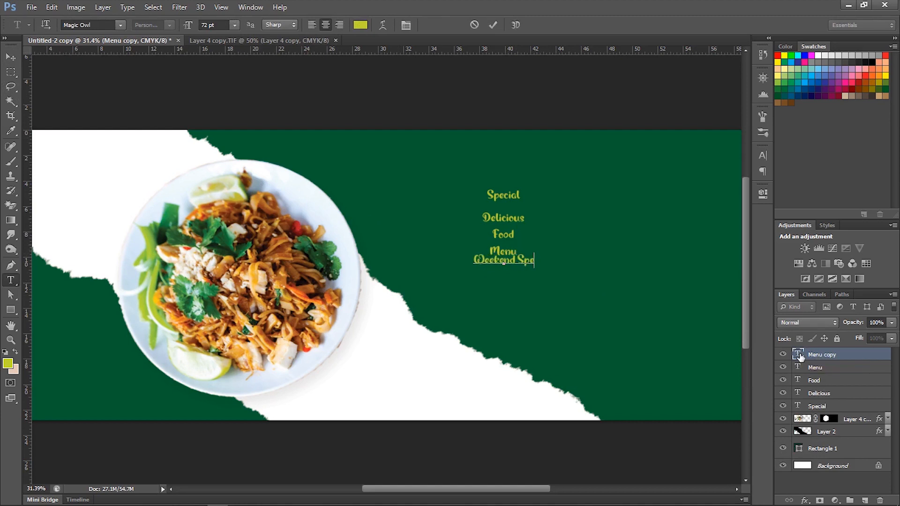
{"action": "type", "text": "cial"}
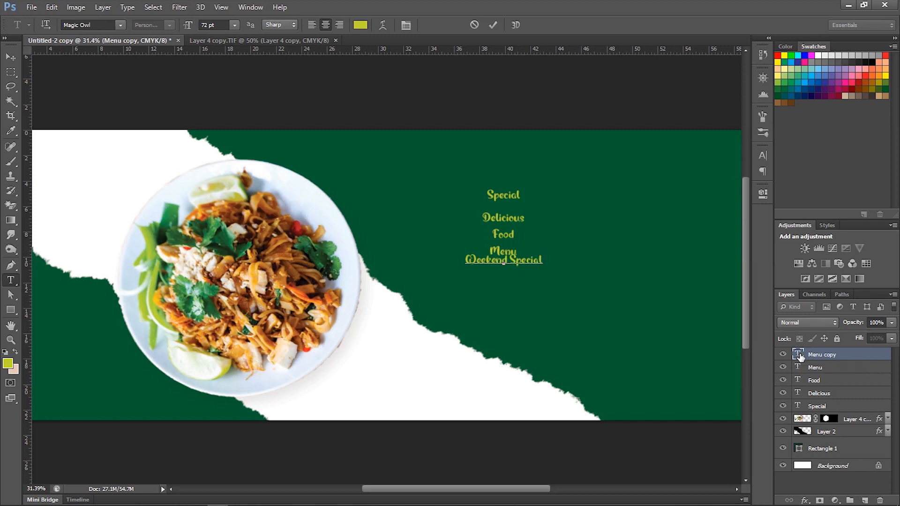
{"action": "left_click", "coordinate": [11, 59]}
Step: Lock the position of the Rectangle 1, Layer 4 copy and Layer 2 layers
{"action": "scroll", "coordinate": [593, 308], "scroll_direction": "down", "scroll_amount": 2}
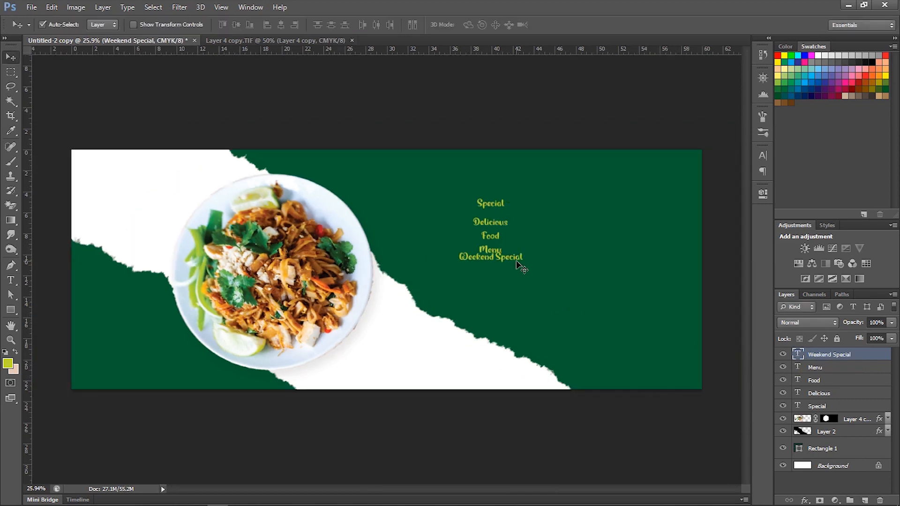
{"action": "left_click", "coordinate": [844, 449]}
{"action": "left_click", "coordinate": [837, 339]}
{"action": "left_click", "coordinate": [856, 419]}
{"action": "left_click", "coordinate": [837, 339]}
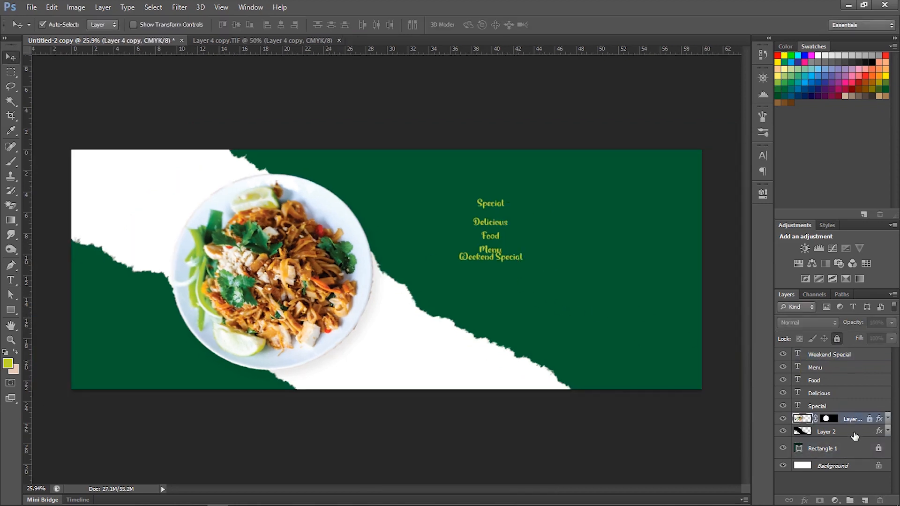
{"action": "left_click", "coordinate": [854, 433]}
{"action": "left_click", "coordinate": [837, 338]}
Step: Deselect the layers, dock Adjustments and Styles as icons, and extend the layer list upward
{"action": "left_click", "coordinate": [862, 479]}
{"action": "left_click_drag", "start_coordinate": [830, 225], "coordinate": [763, 211]}
{"action": "left_click_drag", "start_coordinate": [828, 139], "coordinate": [828, 117]}
Step: Enlarge the "Menu" text to about 830% on the green area and place "Weekend Special" centred beneath it
{"action": "left_click_drag", "start_coordinate": [496, 257], "coordinate": [660, 291]}
{"action": "left_click", "coordinate": [492, 252]}
{"action": "key", "text": "ctrl+t"}
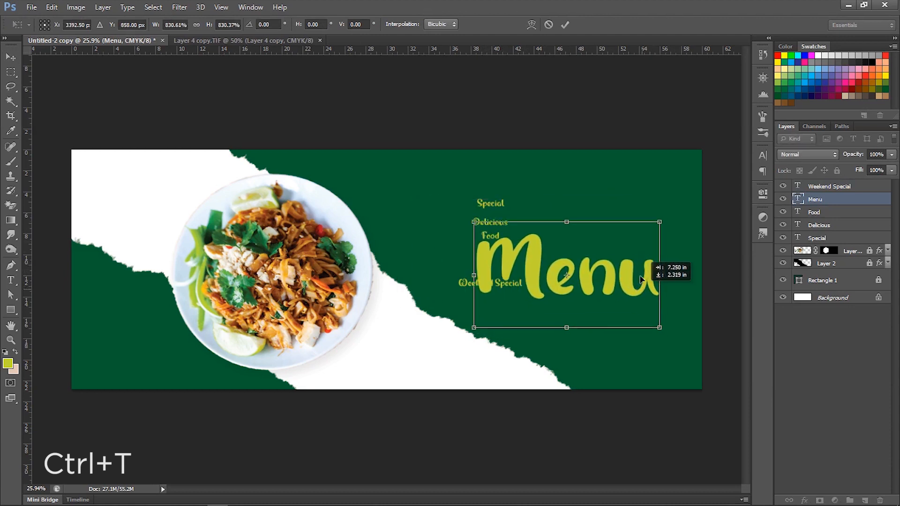
{"action": "key", "text": "Return"}
{"action": "left_click_drag", "start_coordinate": [468, 285], "coordinate": [537, 306]}
Step: Enlarge the "Delicious" text and place it directly above the "enu" of "Menu"
{"action": "left_click", "coordinate": [499, 206]}
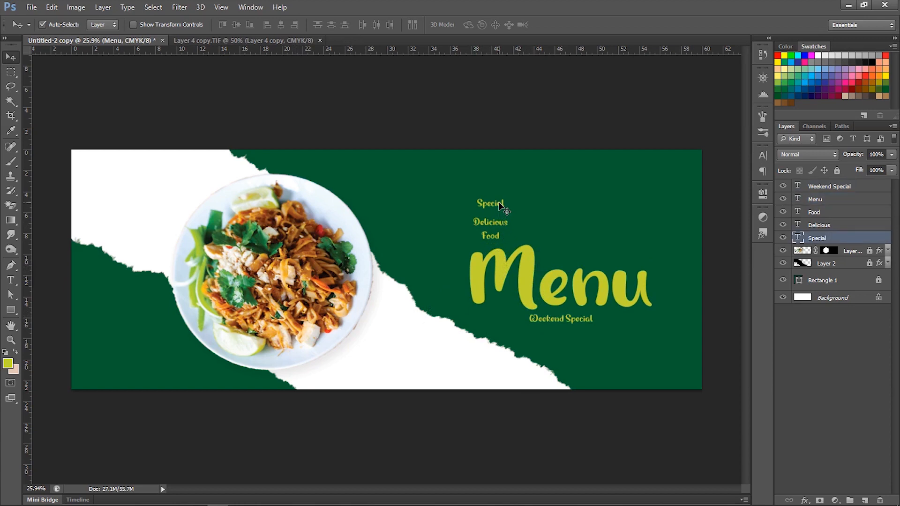
{"action": "left_click_drag", "start_coordinate": [505, 225], "coordinate": [622, 252]}
{"action": "key", "text": "ctrl+t"}
{"action": "key", "text": "Return"}
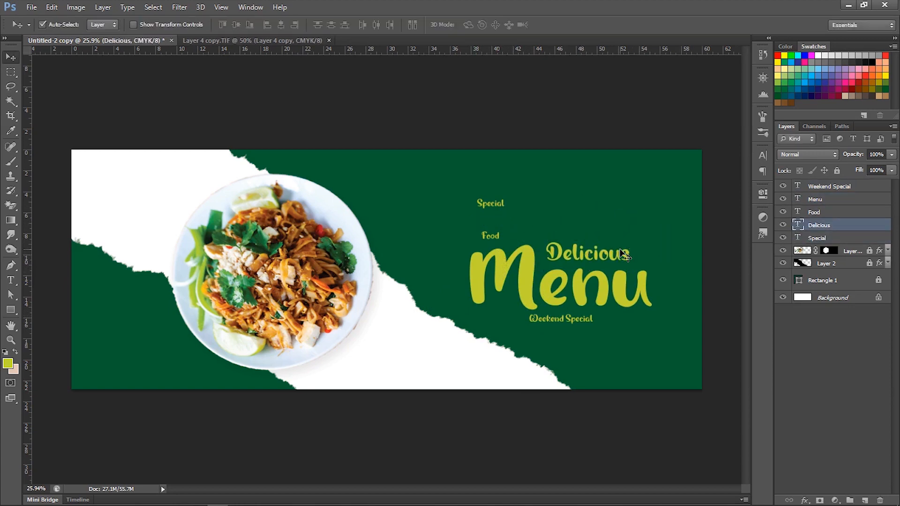
Step: Scale the "Delicious" text up to about 120% so it spans the letters "enu"
{"action": "key", "text": "ctrl+t"}
{"action": "scroll", "coordinate": [523, 268], "scroll_direction": "up", "scroll_amount": 2}
{"action": "left_click_drag", "start_coordinate": [663, 272], "coordinate": [685, 278]}
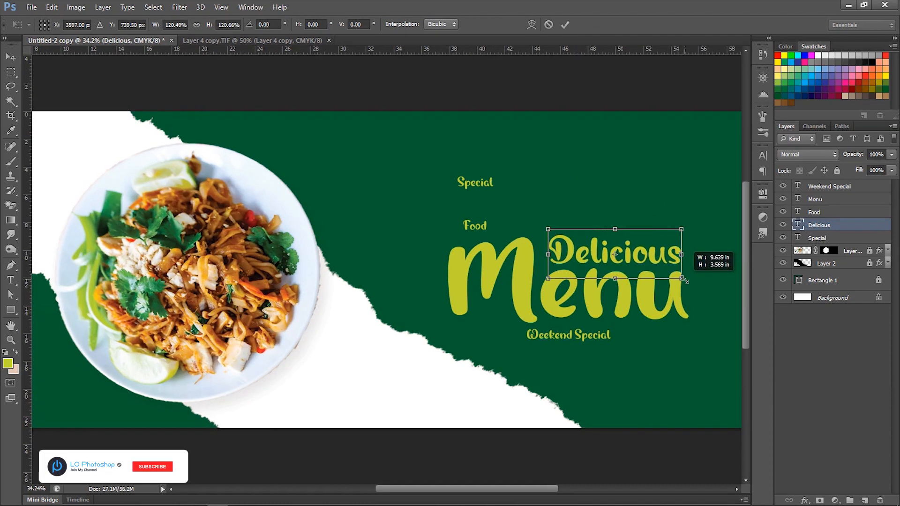
{"action": "key", "text": "Return"}
Step: Enlarge the "Delicious" text slightly towards the M of "Menu"
{"action": "left_click_drag", "start_coordinate": [556, 265], "coordinate": [587, 266]}
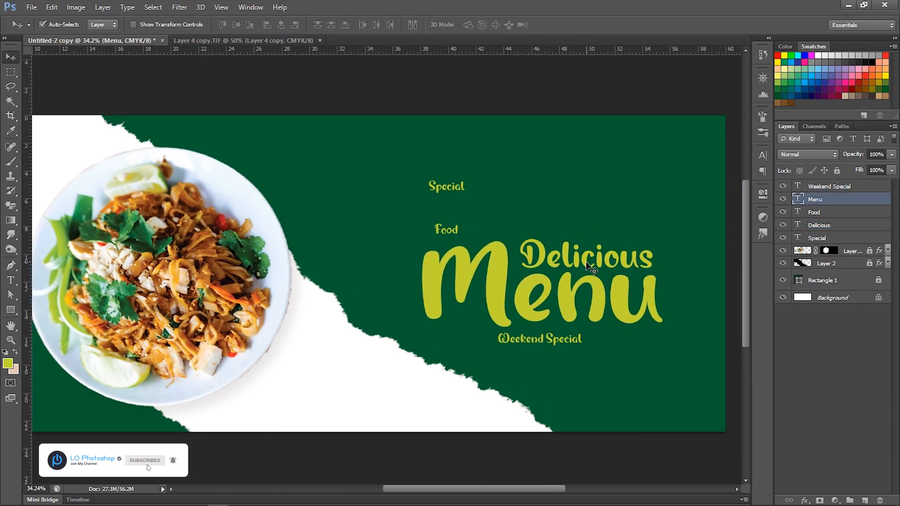
{"action": "key", "text": "ctrl+t"}
{"action": "key", "text": "Escape"}
{"action": "left_click", "coordinate": [799, 224]}
{"action": "key", "text": "ctrl+t"}
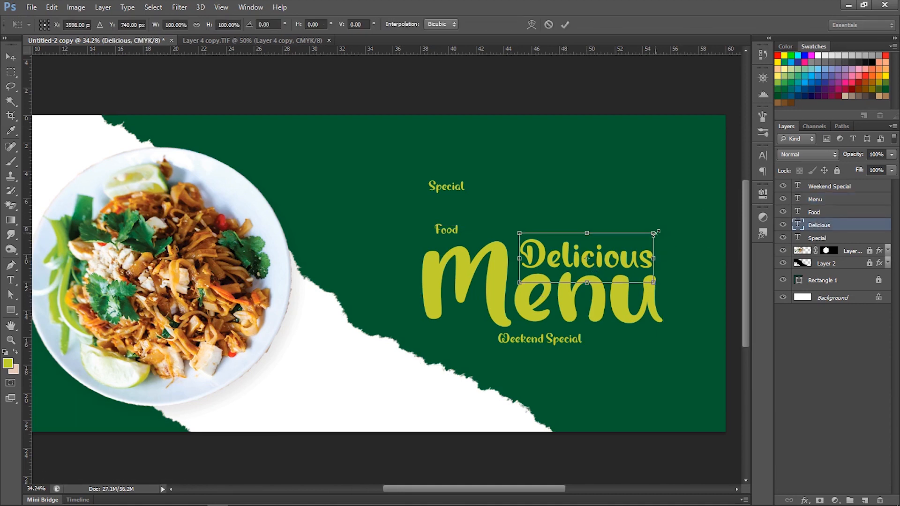
{"action": "left_click_drag", "start_coordinate": [517, 282], "coordinate": [514, 283]}
{"action": "key", "text": "Return"}
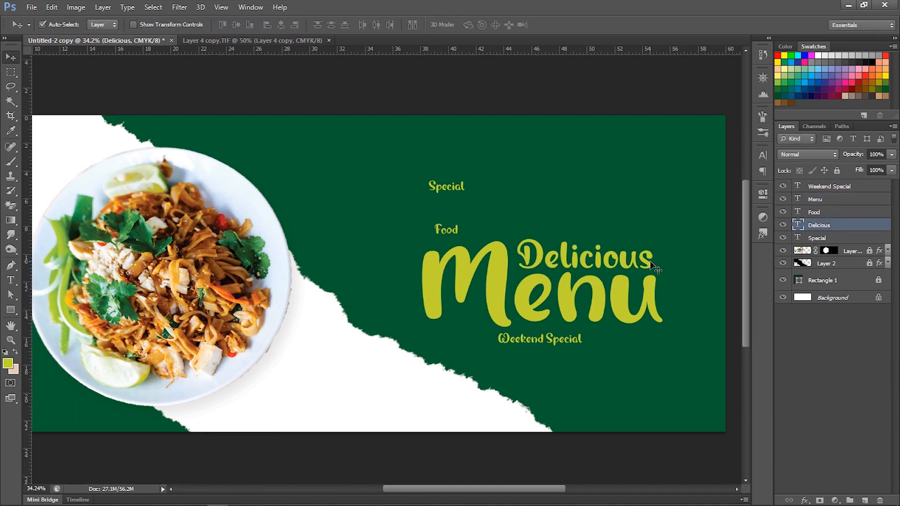
Step: Enlarge the "Special" text, place it just above "Delicious" and nudge it slightly to the left
{"action": "scroll", "coordinate": [655, 268], "scroll_direction": "up", "scroll_amount": 1}
{"action": "left_click_drag", "start_coordinate": [440, 181], "coordinate": [585, 218]}
{"action": "key", "text": "ctrl+t"}
{"action": "key", "text": "Return"}
{"action": "key", "text": "Left"}
{"action": "key", "text": "Left"}
{"action": "key", "text": "Left"}
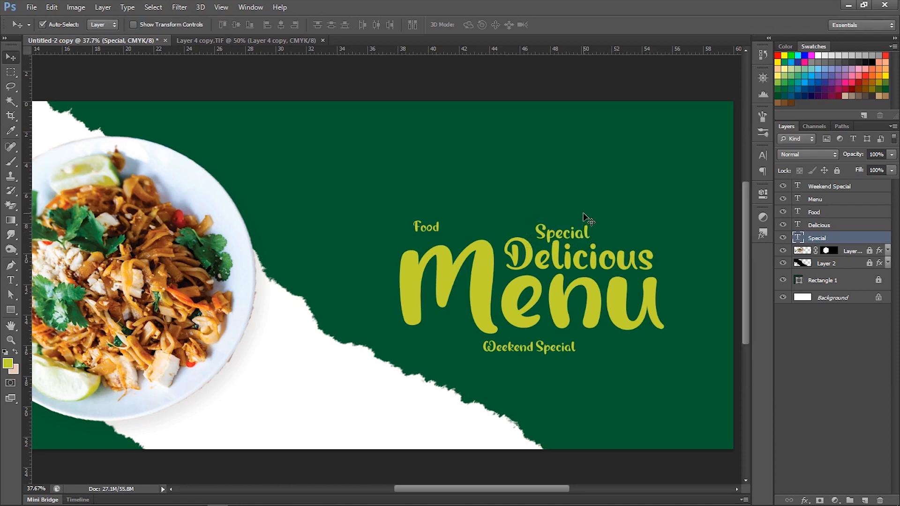
Step: Nudge the "Special" text slightly, and recolour the "Food" text black
{"action": "key", "text": "Down"}
{"action": "key", "text": "Down"}
{"action": "left_click", "coordinate": [435, 229]}
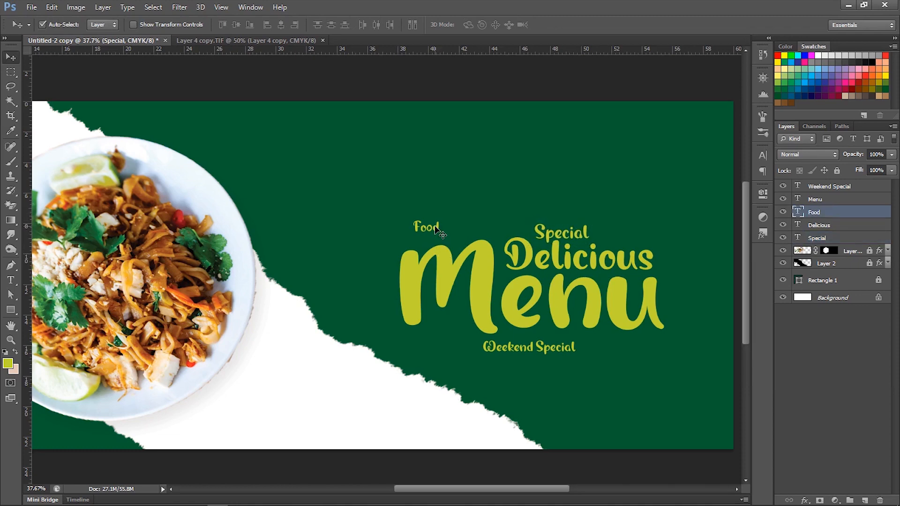
{"action": "double_click", "coordinate": [427, 227]}
{"action": "left_click", "coordinate": [360, 25]}
{"action": "left_click_drag", "start_coordinate": [557, 137], "coordinate": [666, 257]}
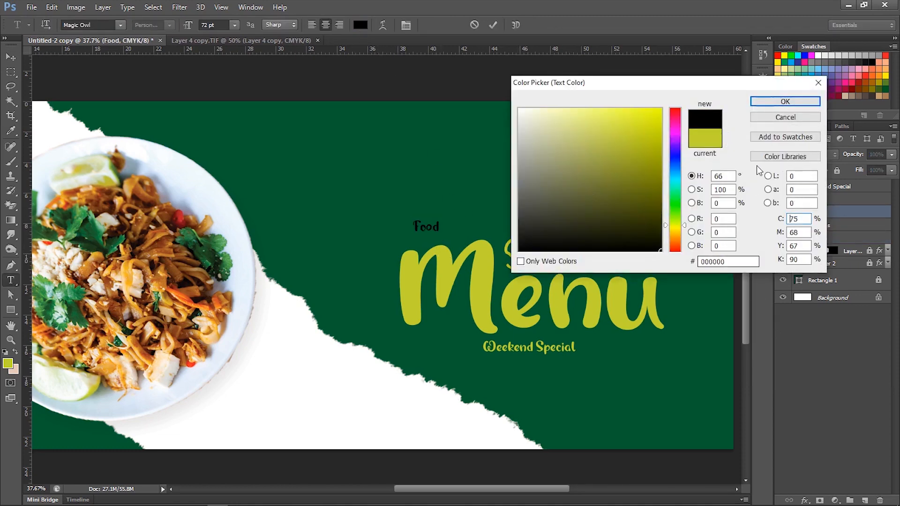
{"action": "left_click", "coordinate": [764, 100]}
{"action": "left_click", "coordinate": [3, 57]}
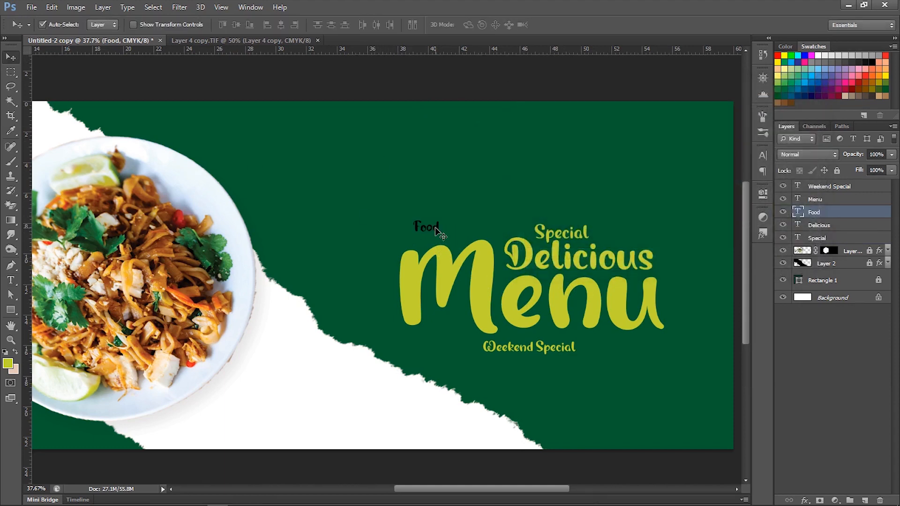
Step: Rotate the "Food" text 90° counter-clockwise, place it on the first stem of the M and bring it in front of "Menu"
{"action": "key", "text": "ctrl+t"}
{"action": "right_click", "coordinate": [429, 224]}
{"action": "left_click", "coordinate": [485, 390]}
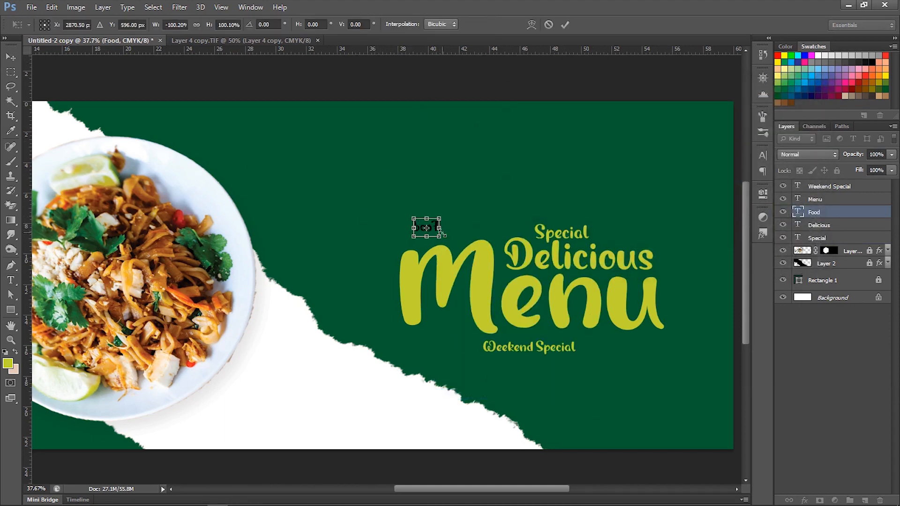
{"action": "right_click", "coordinate": [428, 224]}
{"action": "left_click", "coordinate": [482, 376]}
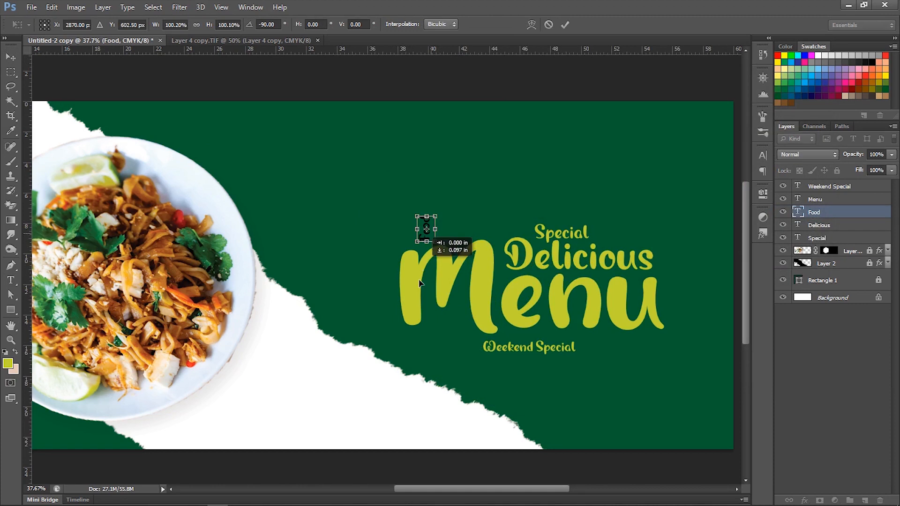
{"action": "left_click_drag", "start_coordinate": [419, 283], "coordinate": [413, 288]}
{"action": "key", "text": "Return"}
{"action": "key", "text": "ctrl+bracketright"}
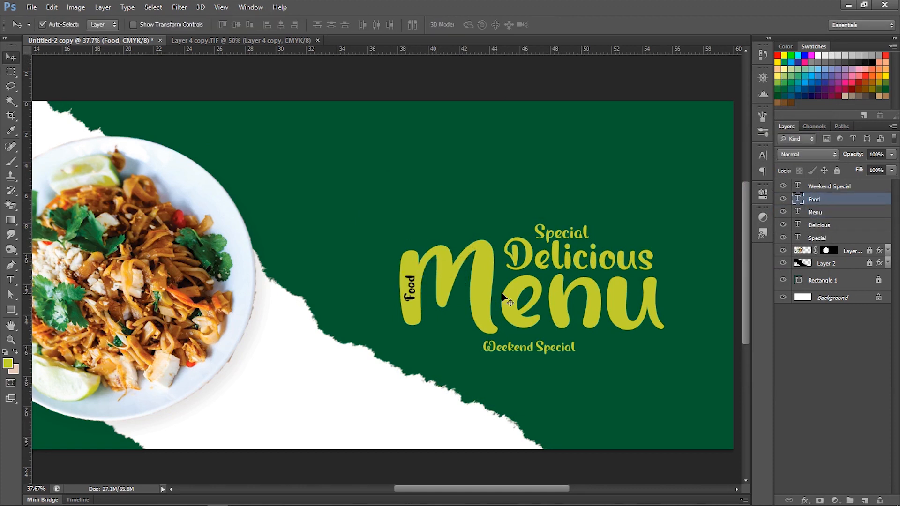
{"action": "key", "text": "Left"}
{"action": "key", "text": "Left"}
Step: Move the "Weekend Special" text directly below "enu" of "Menu" and enlarge it to about 104 pt
{"action": "left_click_drag", "start_coordinate": [541, 349], "coordinate": [565, 337]}
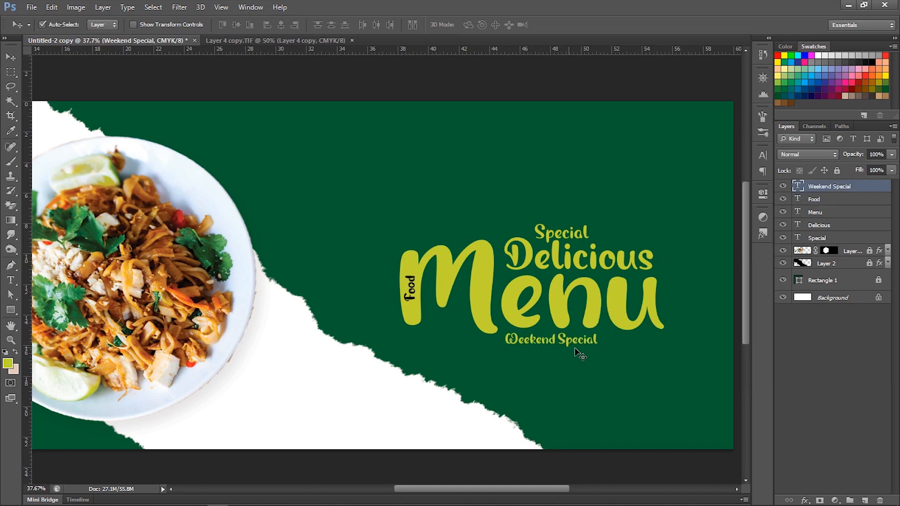
{"action": "key", "text": "ctrl+t"}
{"action": "left_click_drag", "start_coordinate": [622, 356], "coordinate": [634, 360]}
{"action": "key", "text": "Return"}
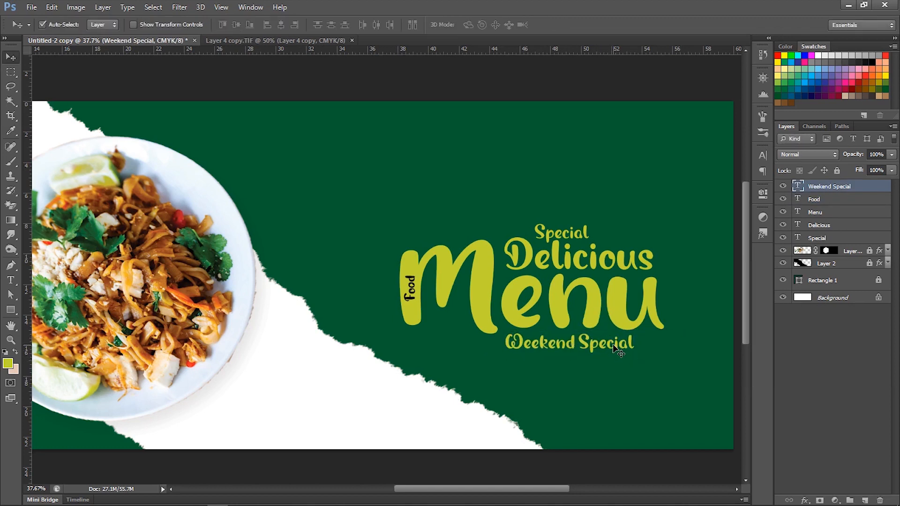
{"action": "key", "text": "ctrl+t"}
{"action": "left_click_drag", "start_coordinate": [633, 360], "coordinate": [639, 361]}
{"action": "key", "text": "Return"}
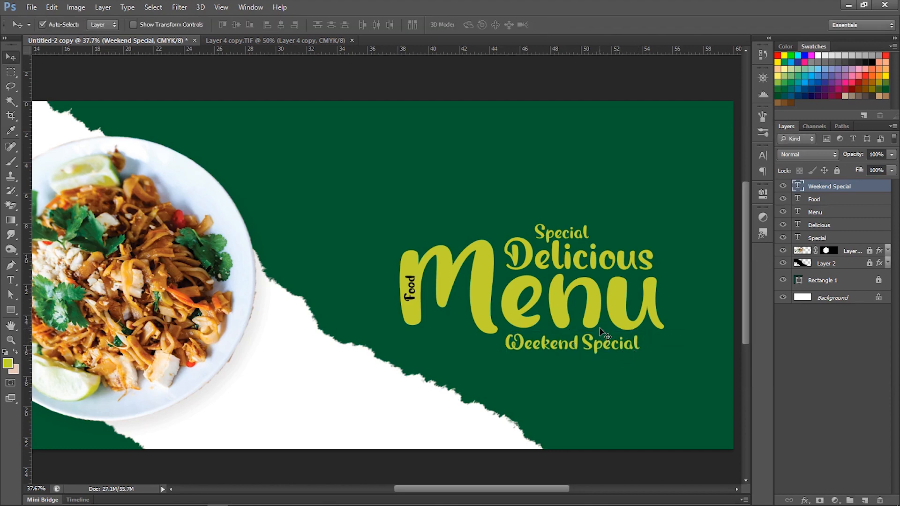
Step: Recolour the "Weekend Special" text white by sampling the torn-paper strip
{"action": "double_click", "coordinate": [797, 186]}
{"action": "left_click", "coordinate": [360, 25]}
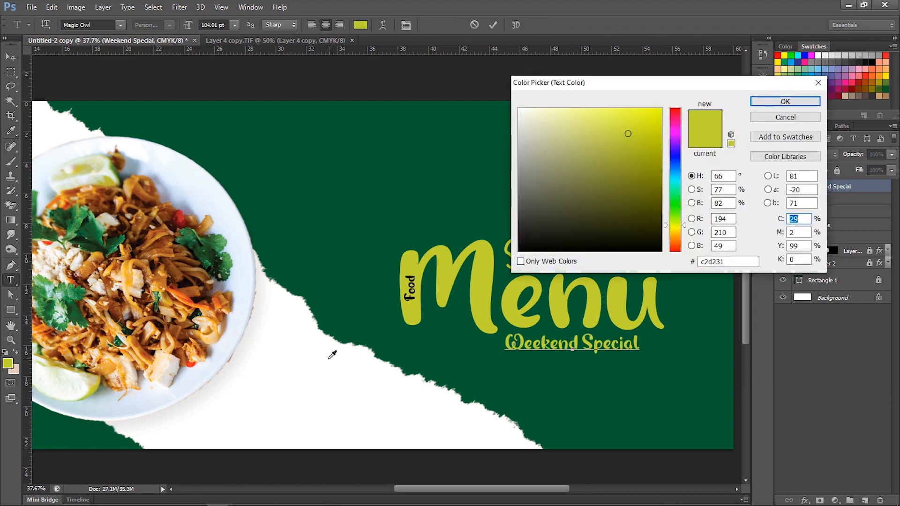
{"action": "left_click", "coordinate": [331, 353]}
{"action": "left_click", "coordinate": [814, 99]}
Step: Recolour the "Menu" text orange-yellow with CMYK values 0, 30, 100, 0
{"action": "double_click", "coordinate": [797, 211]}
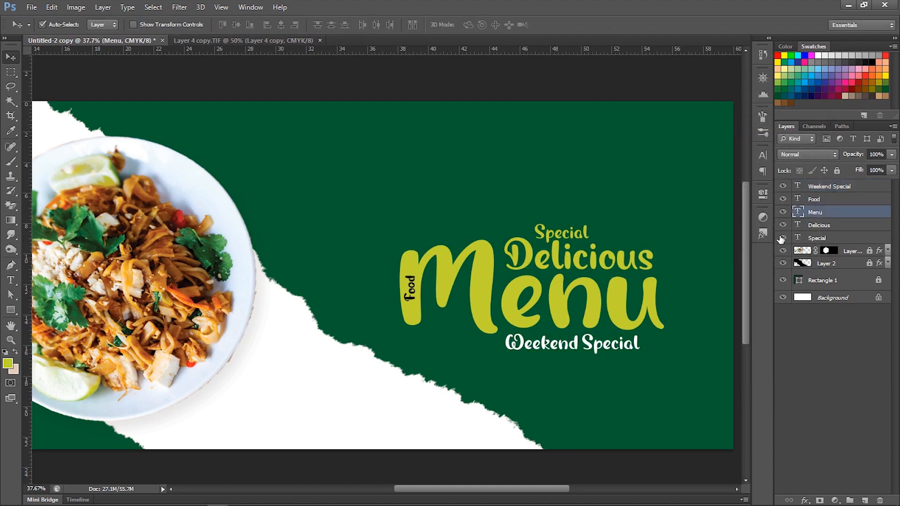
{"action": "left_click", "coordinate": [361, 25]}
{"action": "type", "text": "16"}
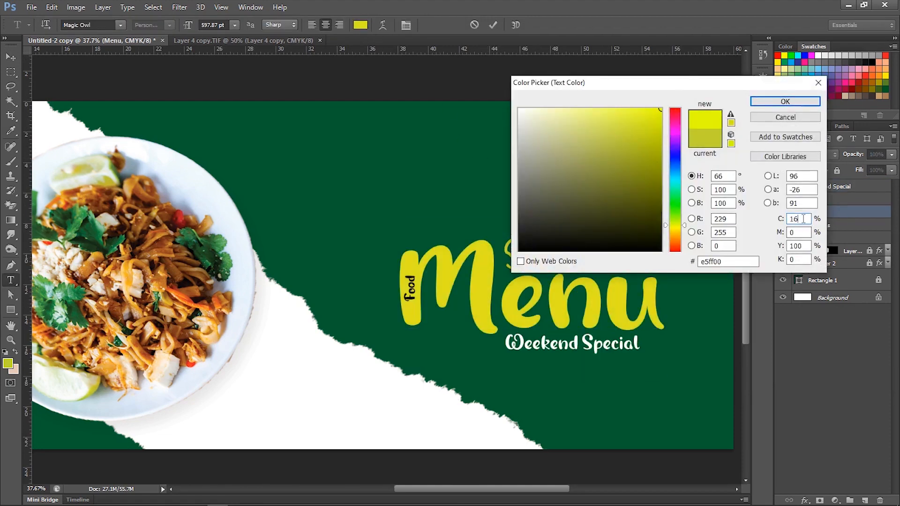
{"action": "type", "text": "0"}
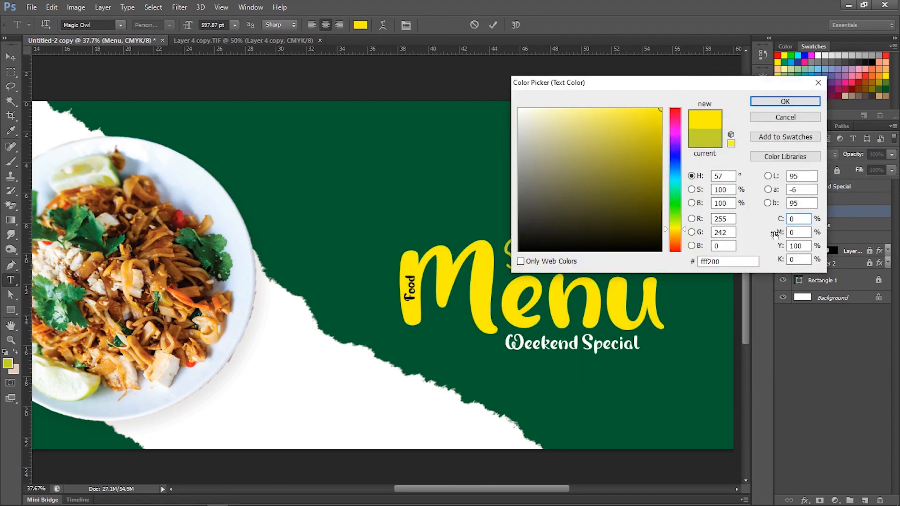
{"action": "type", "text": "30"}
{"action": "left_click", "coordinate": [784, 102]}
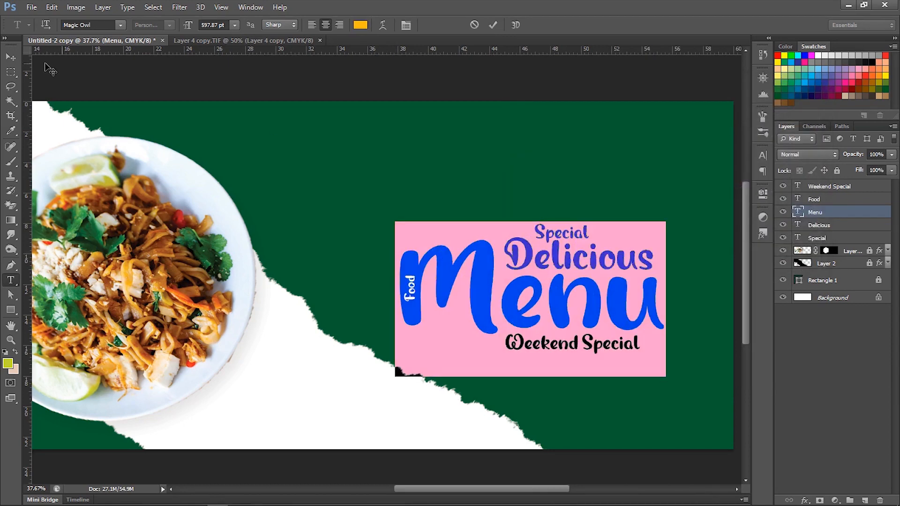
{"action": "left_click", "coordinate": [11, 57]}
Step: Recolour the "Special" text with the same orange-yellow as "Menu"
{"action": "left_click", "coordinate": [571, 236]}
{"action": "double_click", "coordinate": [797, 237]}
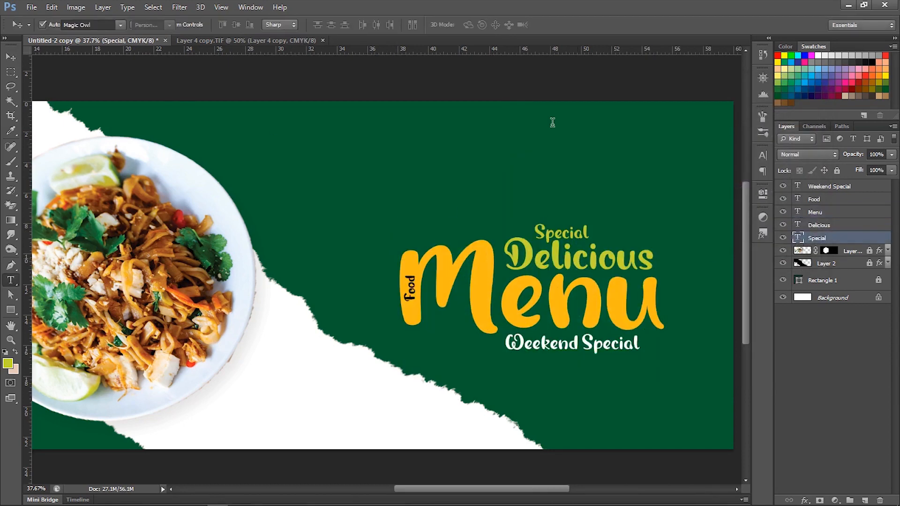
{"action": "left_click", "coordinate": [360, 25]}
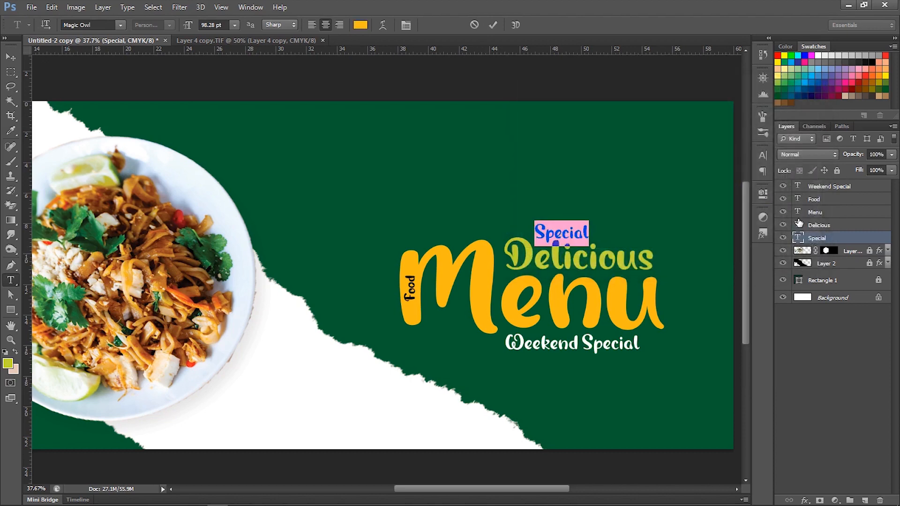
Step: Recolour the "Delicious" text white
{"action": "double_click", "coordinate": [797, 225]}
{"action": "left_click", "coordinate": [361, 25]}
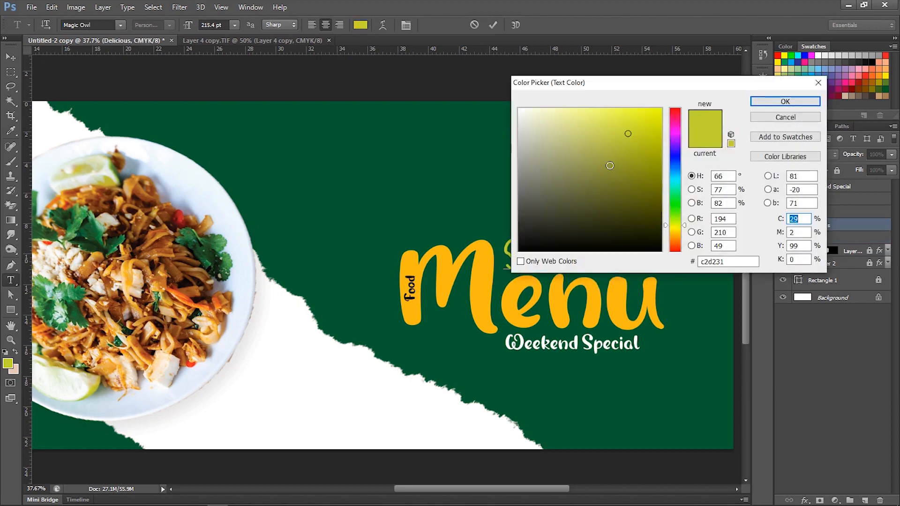
{"action": "left_click_drag", "start_coordinate": [610, 165], "coordinate": [517, 107]}
{"action": "left_click", "coordinate": [796, 104]}
{"action": "left_click", "coordinate": [11, 57]}
Step: Group the five text layers Special, Delicious, Menu, Food and Weekend Special
{"action": "left_click", "coordinate": [829, 239]}
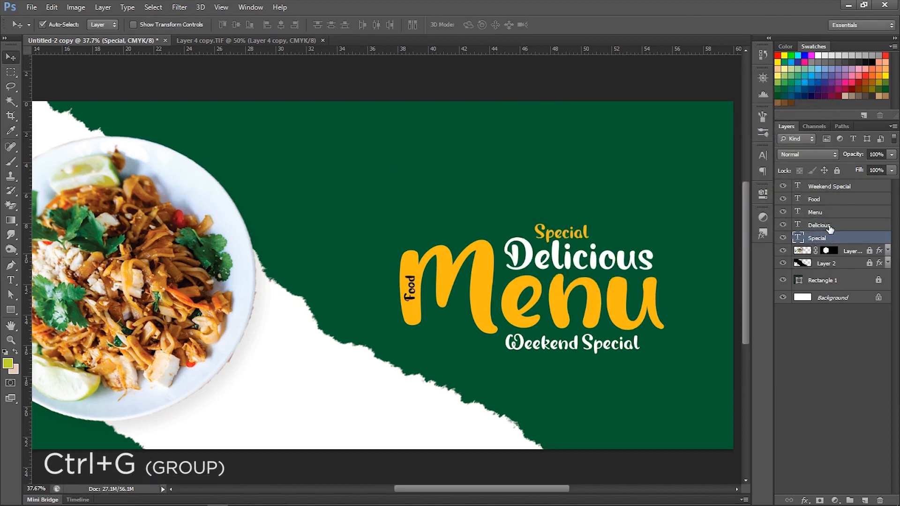
{"action": "left_click", "coordinate": [819, 226], "text": "ctrl"}
{"action": "left_click", "coordinate": [815, 212], "text": "ctrl"}
{"action": "left_click", "coordinate": [814, 199], "text": "ctrl"}
{"action": "left_click", "coordinate": [828, 186], "text": "ctrl"}
{"action": "key", "text": "ctrl+g"}
{"action": "key", "text": "ctrl+0"}
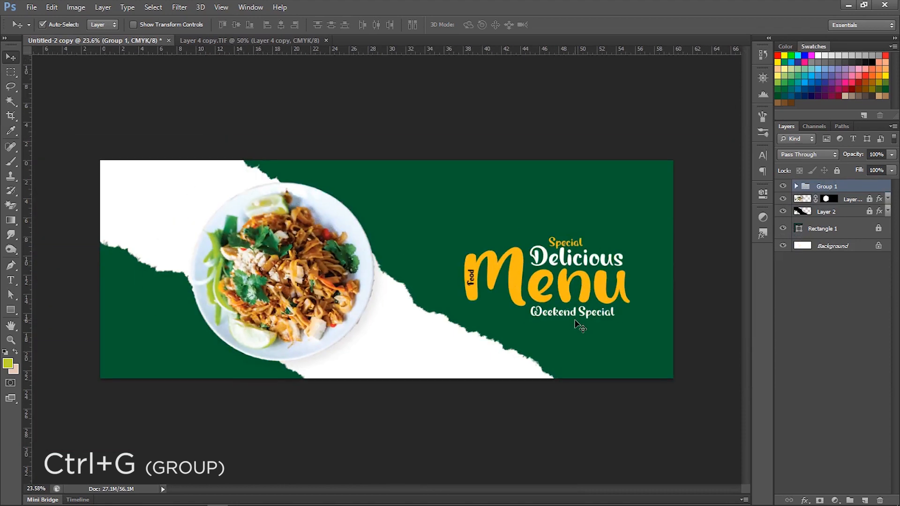
Step: Scale the text group up to slightly over 112%, skew it vertically by about -6° and move it up a little
{"action": "key", "text": "ctrl+t"}
{"action": "left_click_drag", "start_coordinate": [629, 237], "coordinate": [638, 231]}
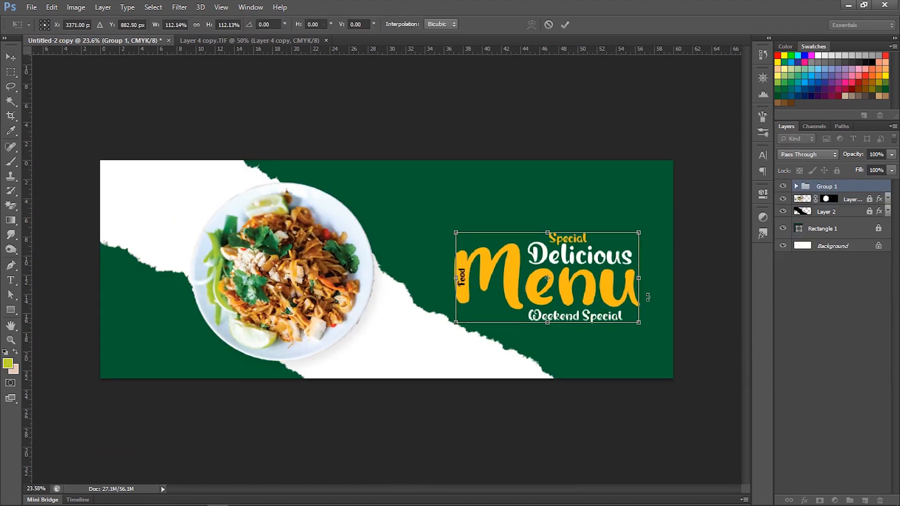
{"action": "mouse_move", "coordinate": [639, 282]}
{"action": "left_mouse_down"}
{"action": "mouse_move", "coordinate": [641, 264]}
{"action": "mouse_move", "coordinate": [622, 276]}
{"action": "left_mouse_up"}
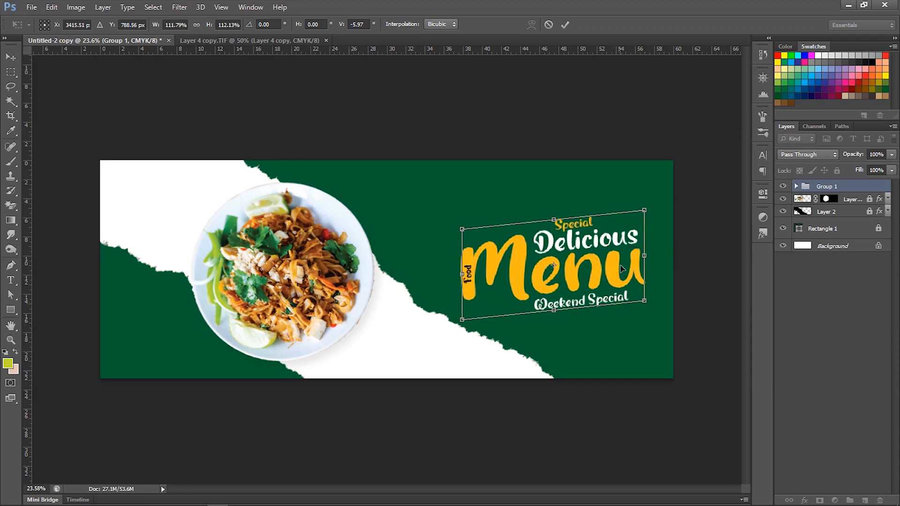
{"action": "left_click_drag", "start_coordinate": [646, 209], "coordinate": [654, 202]}
{"action": "key", "text": "Return"}
{"action": "scroll", "coordinate": [590, 315], "scroll_direction": "down", "scroll_amount": 3}
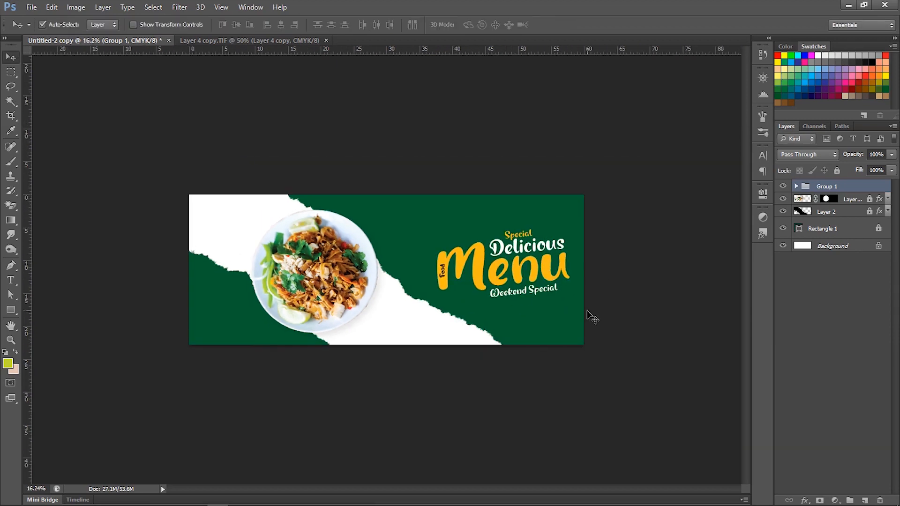
{"action": "scroll", "coordinate": [584, 308], "scroll_direction": "up", "scroll_amount": 3}
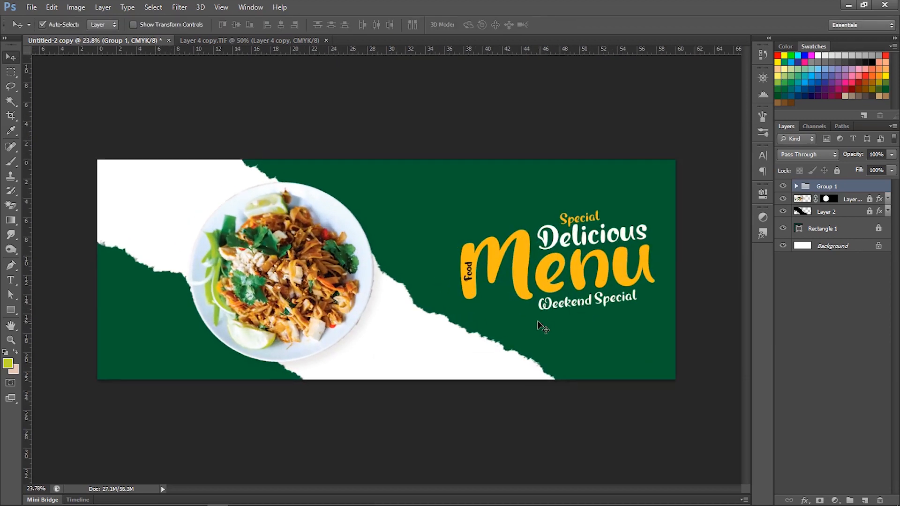
{"action": "left_click_drag", "start_coordinate": [580, 271], "coordinate": [580, 271]}
{"action": "left_click", "coordinate": [795, 187]}
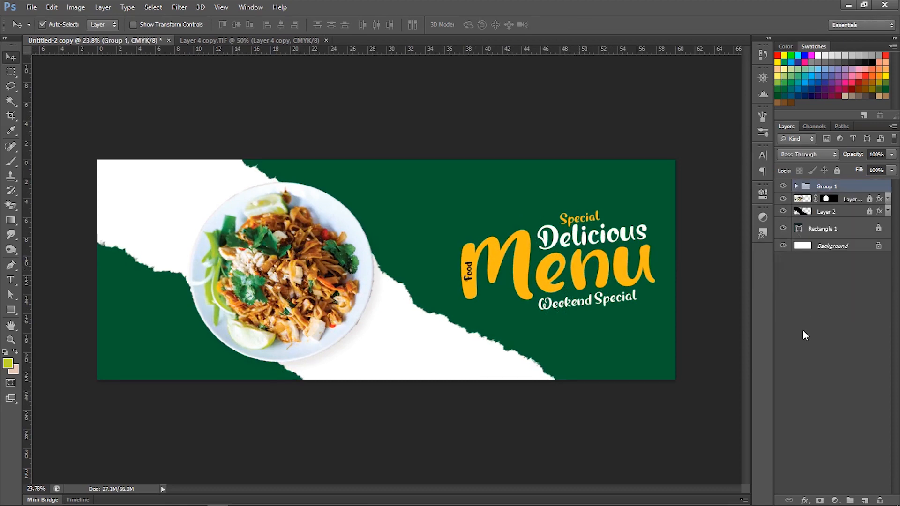
{"action": "left_click", "coordinate": [804, 332]}
{"action": "scroll", "coordinate": [579, 307], "scroll_direction": "up", "scroll_amount": 1}
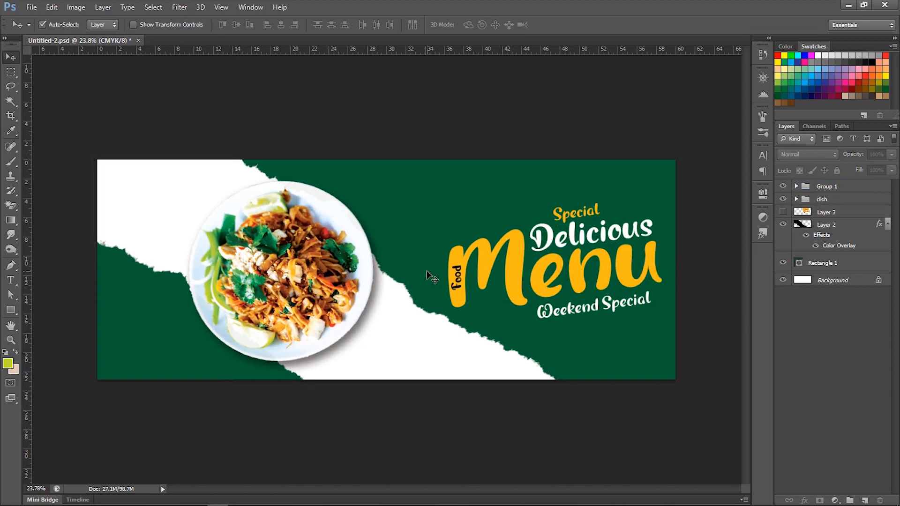
Step: Add the white 72 pt two-line text "Up to" / "Save 50% Off" on the green area between the plate and the menu title
{"action": "scroll", "coordinate": [428, 274], "scroll_direction": "up", "scroll_amount": 1}
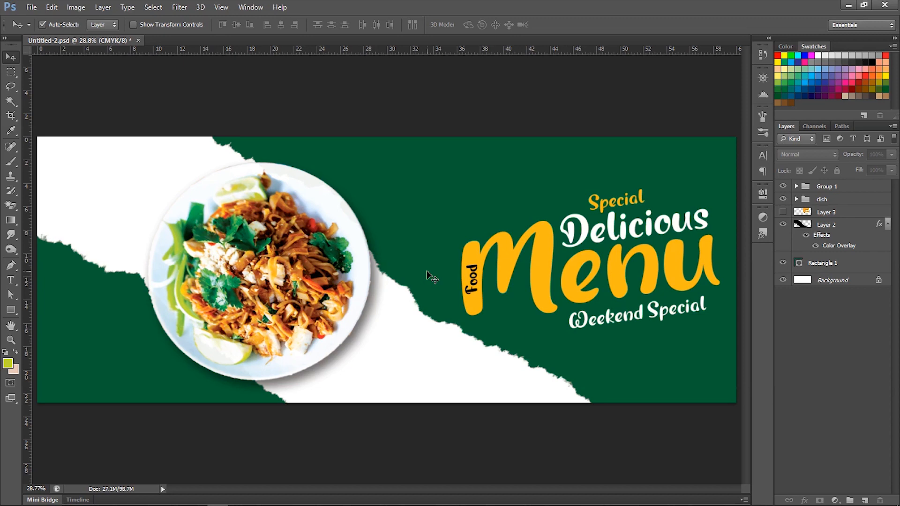
{"action": "left_click", "coordinate": [14, 283]}
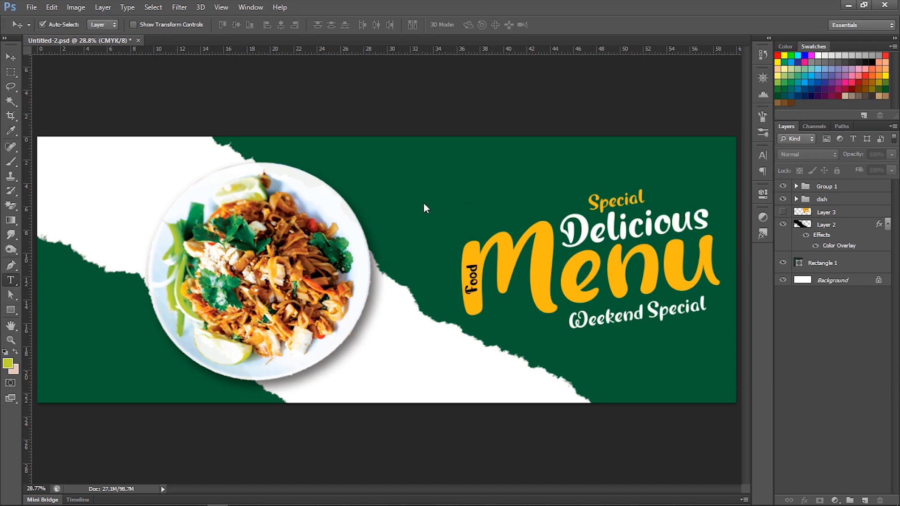
{"action": "left_click", "coordinate": [405, 180]}
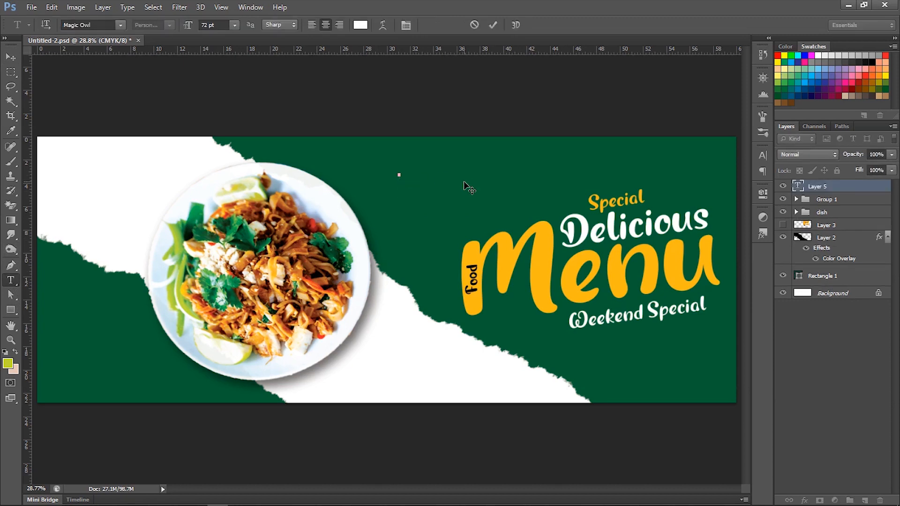
{"action": "type", "text": "u"}
{"action": "type", "text": "Up"}
{"action": "type", "text": " to"}
{"action": "key", "text": "Return"}
{"action": "type", "text": "Save 50%"}
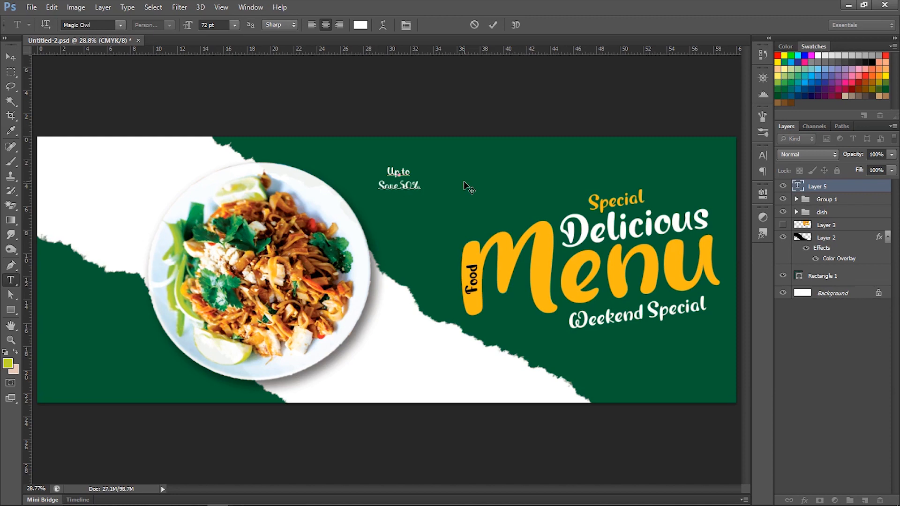
{"action": "type", "text": " Off"}
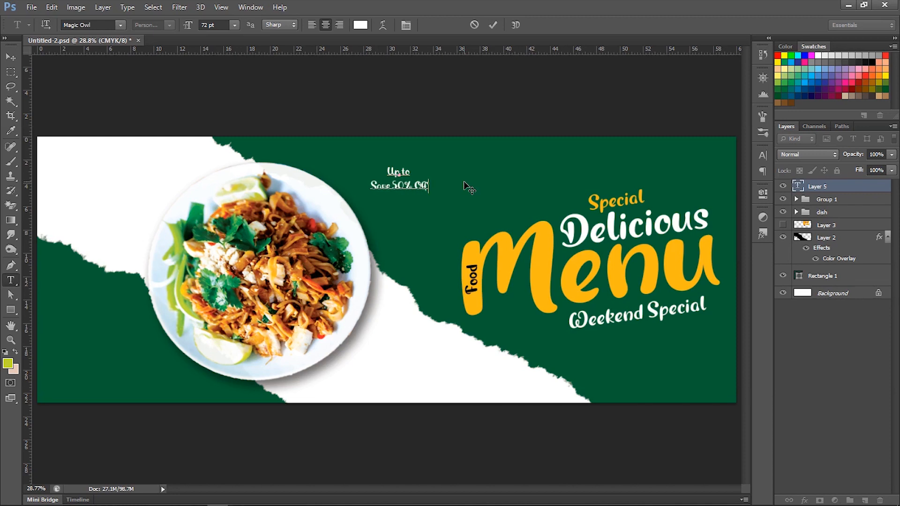
{"action": "key", "text": "ctrl+Return"}
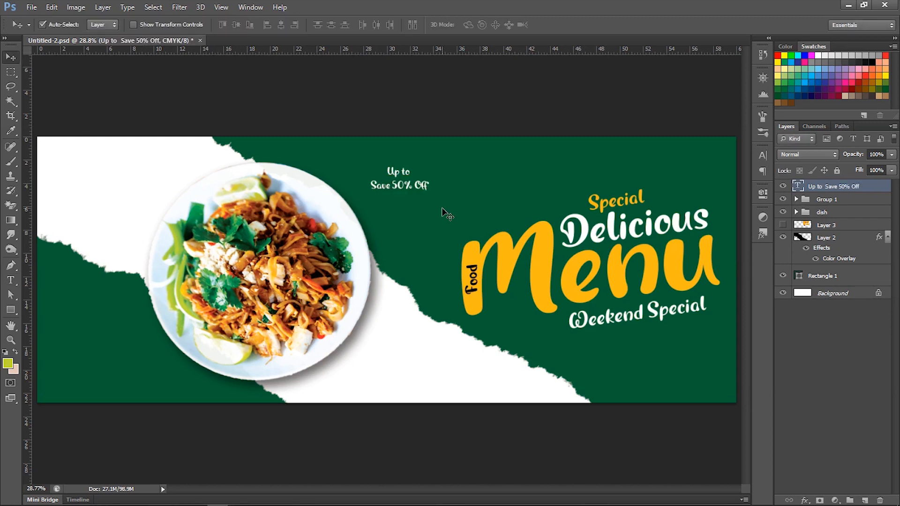
Step: Scale the "Up to Save 50% Off" text up to about 122%
{"action": "key", "text": "ctrl+t"}
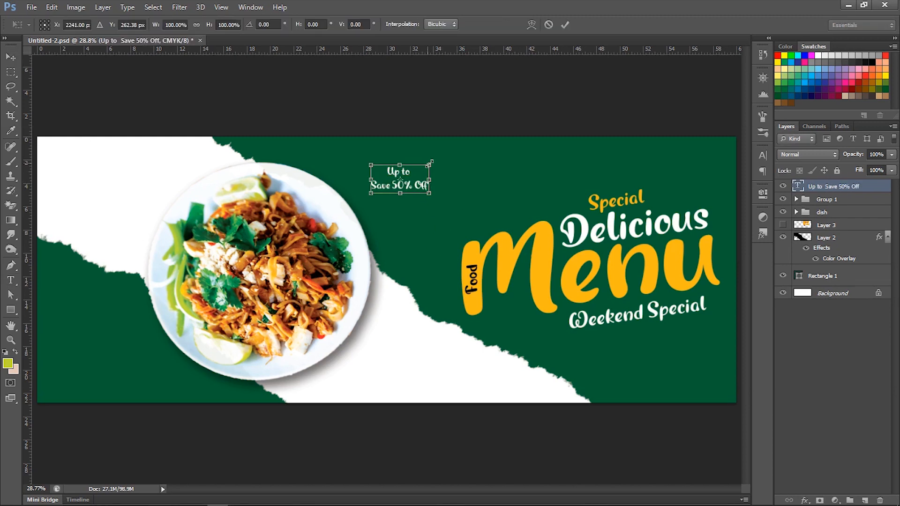
{"action": "left_click_drag", "start_coordinate": [429, 163], "coordinate": [435, 162]}
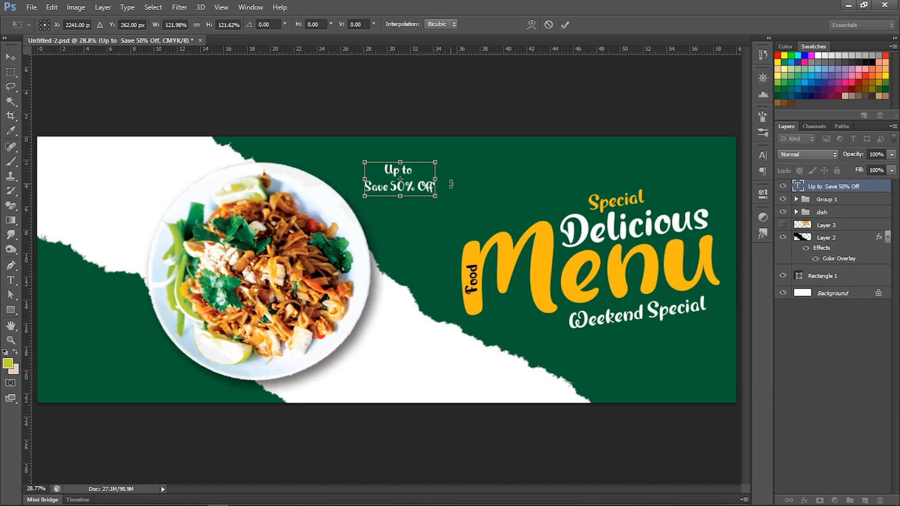
{"action": "left_click", "coordinate": [11, 57]}
{"action": "left_click", "coordinate": [410, 198]}
Step: Recolor the "50%" in the offer text to the orange fdb913 sampled from the Menu title
{"action": "double_click", "coordinate": [797, 186]}
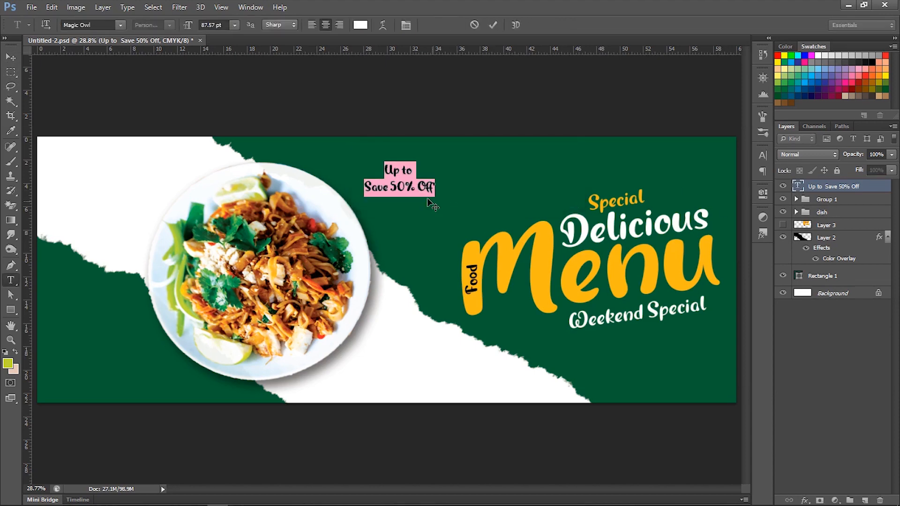
{"action": "left_click_drag", "start_coordinate": [417, 189], "coordinate": [389, 190]}
{"action": "left_click", "coordinate": [361, 24]}
{"action": "left_click", "coordinate": [540, 289]}
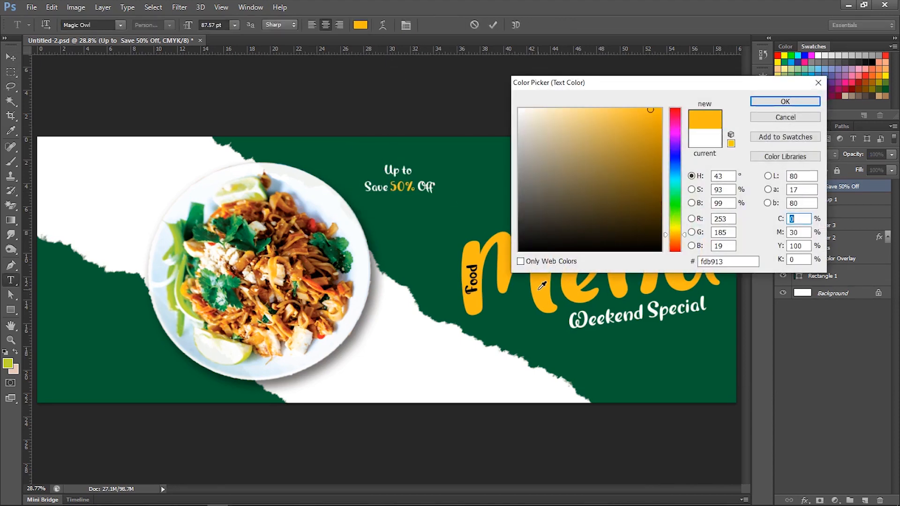
{"action": "left_click", "coordinate": [798, 105]}
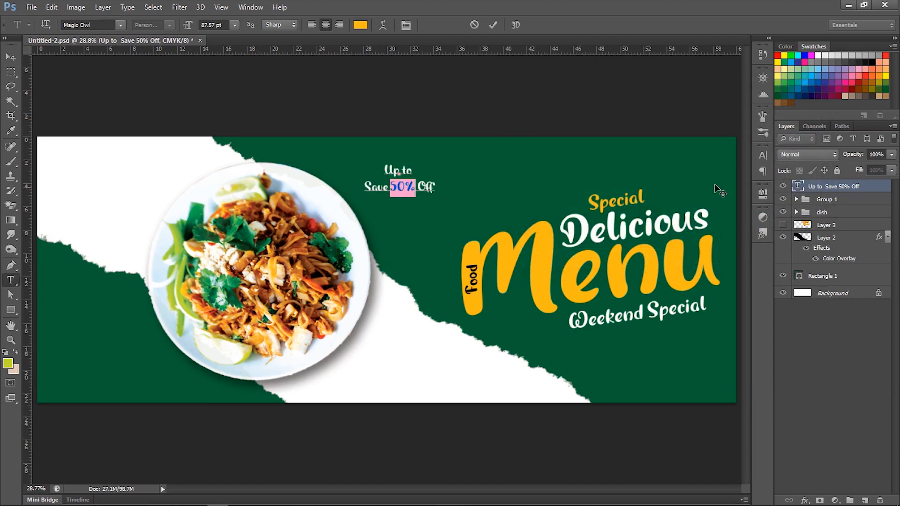
Step: Set the font size of the "50%" characters to 100 pt
{"action": "key", "text": "ctrl+t"}
{"action": "left_click", "coordinate": [665, 178]}
{"action": "key", "text": "Up"}
{"action": "key", "text": "Up"}
{"action": "key", "text": "Up"}
{"action": "key", "text": "Up"}
{"action": "key", "text": "Up"}
{"action": "key", "text": "Up"}
{"action": "key", "text": "Up"}
{"action": "key", "text": "Up"}
{"action": "key", "text": "Up"}
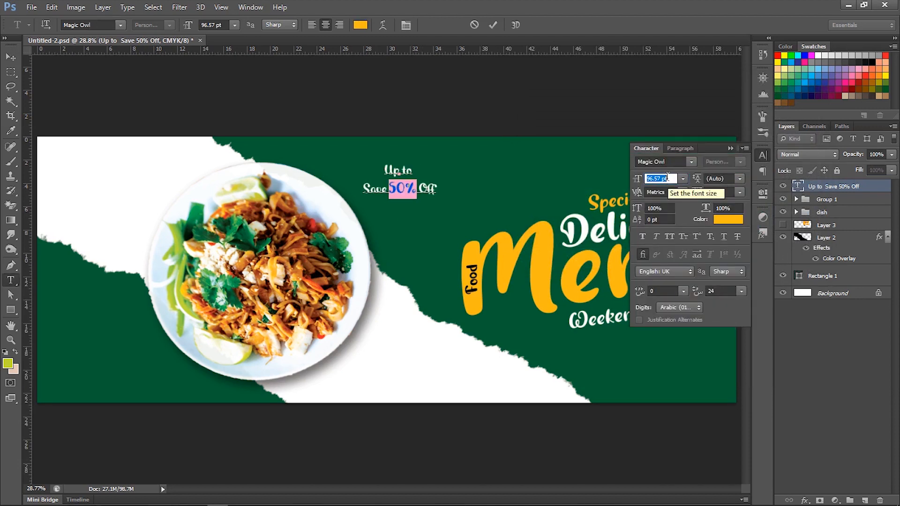
{"action": "type", "text": "100"}
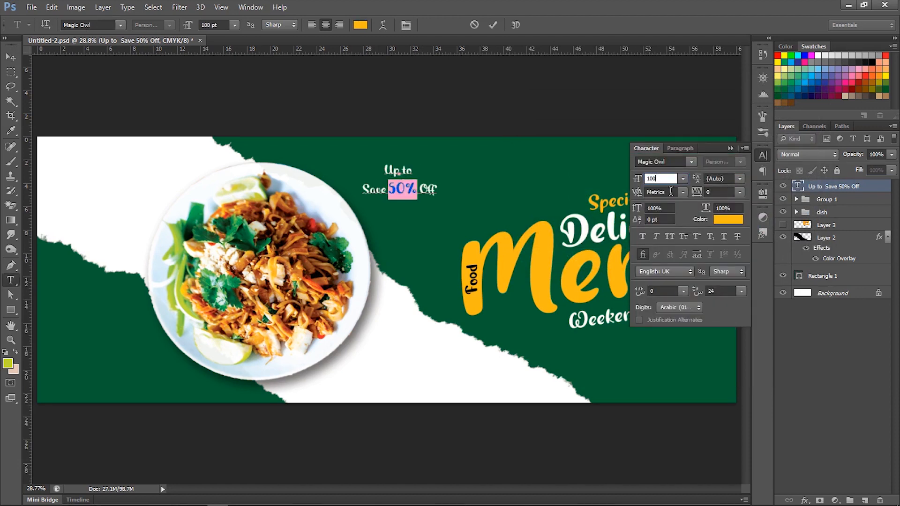
{"action": "double_click", "coordinate": [799, 188]}
{"action": "left_click_drag", "start_coordinate": [637, 222], "coordinate": [639, 224]}
{"action": "left_click", "coordinate": [439, 187]}
{"action": "left_click_drag", "start_coordinate": [443, 186], "coordinate": [348, 186]}
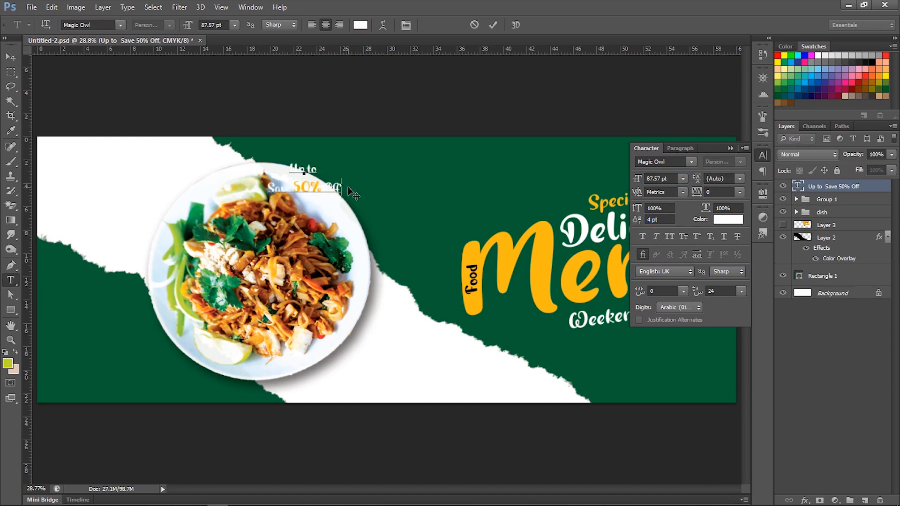
{"action": "left_click", "coordinate": [11, 56]}
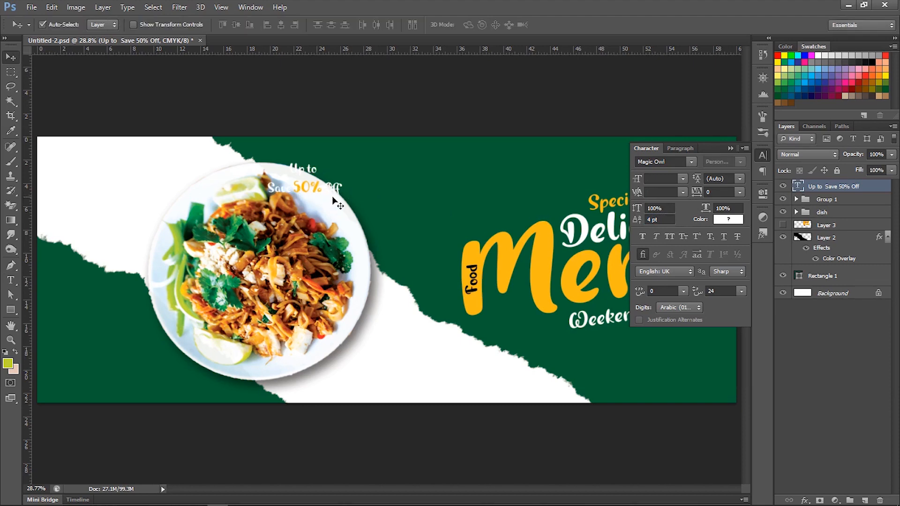
{"action": "key", "text": "ctrl+z"}
{"action": "left_click", "coordinate": [729, 149]}
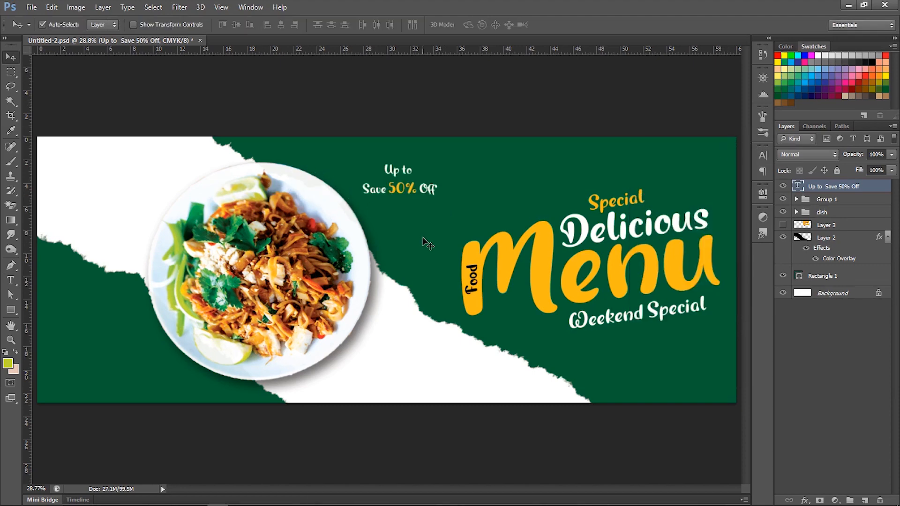
Step: Draw a rounded rectangle of about 435 × 119 px with a 100 px radius on the green area below and left of the plate
{"action": "scroll", "coordinate": [424, 242], "scroll_direction": "down", "scroll_amount": 3}
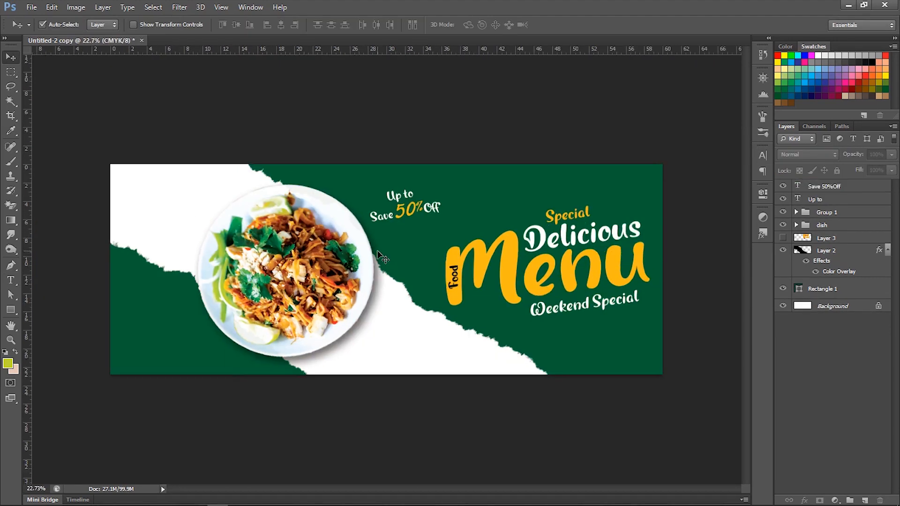
{"action": "scroll", "coordinate": [382, 256], "scroll_direction": "up", "scroll_amount": 1}
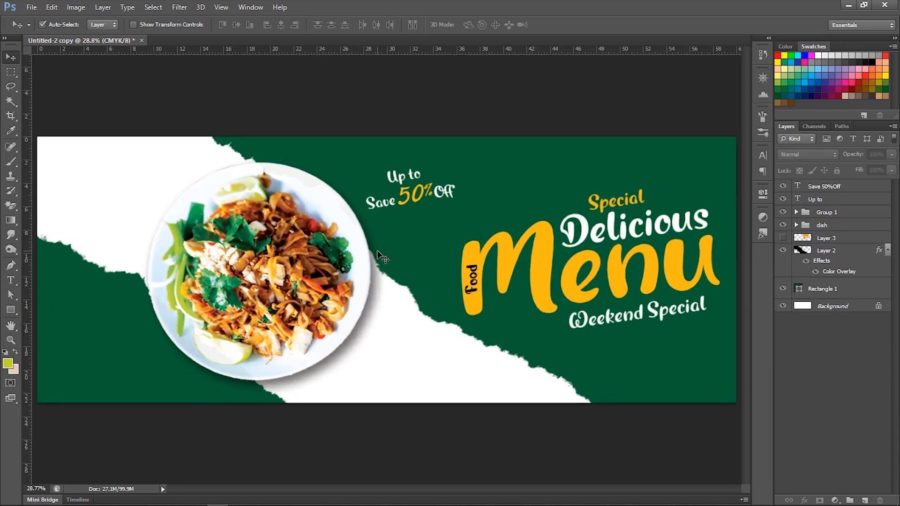
{"action": "left_click", "coordinate": [13, 312]}
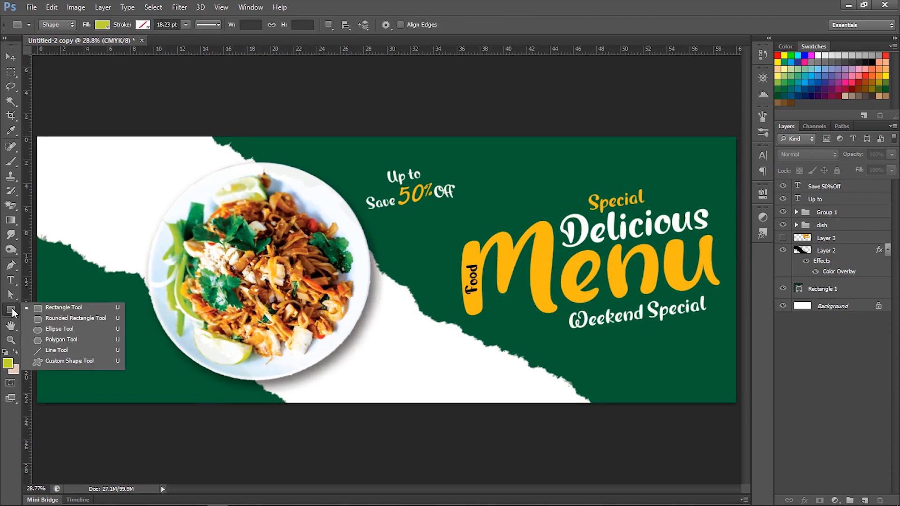
{"action": "left_click", "coordinate": [47, 320]}
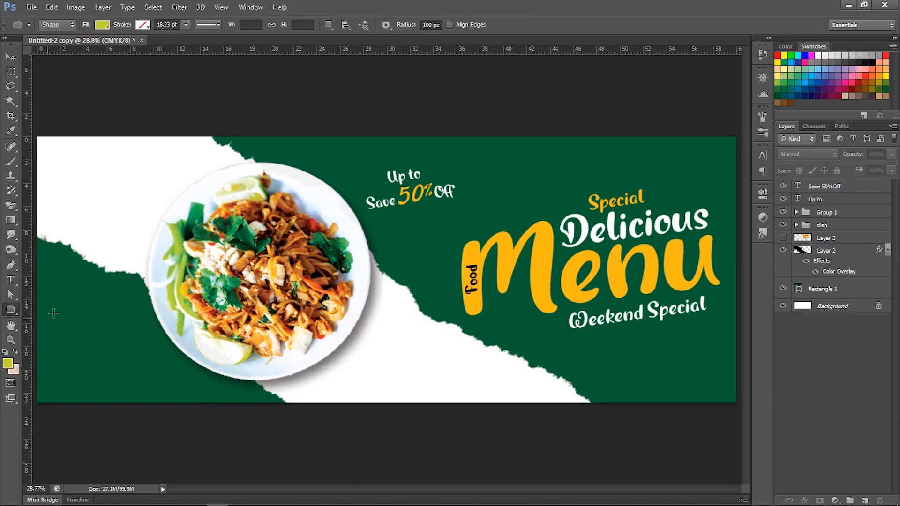
{"action": "left_click", "coordinate": [405, 26]}
{"action": "key", "text": "Return"}
{"action": "left_click_drag", "start_coordinate": [66, 343], "coordinate": [137, 362]}
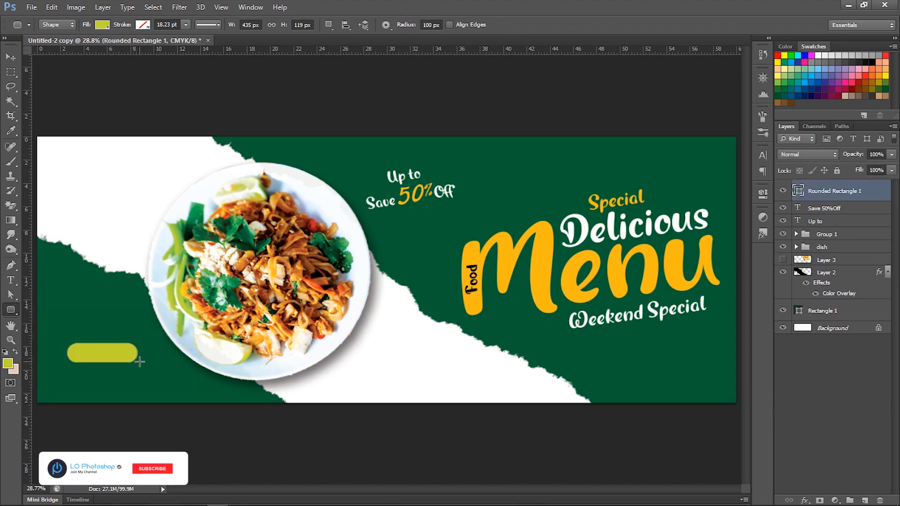
Step: Fill the rounded rectangle with the orange sampled from the Menu title
{"action": "double_click", "coordinate": [802, 190]}
{"action": "left_click", "coordinate": [509, 255]}
{"action": "left_click", "coordinate": [780, 102]}
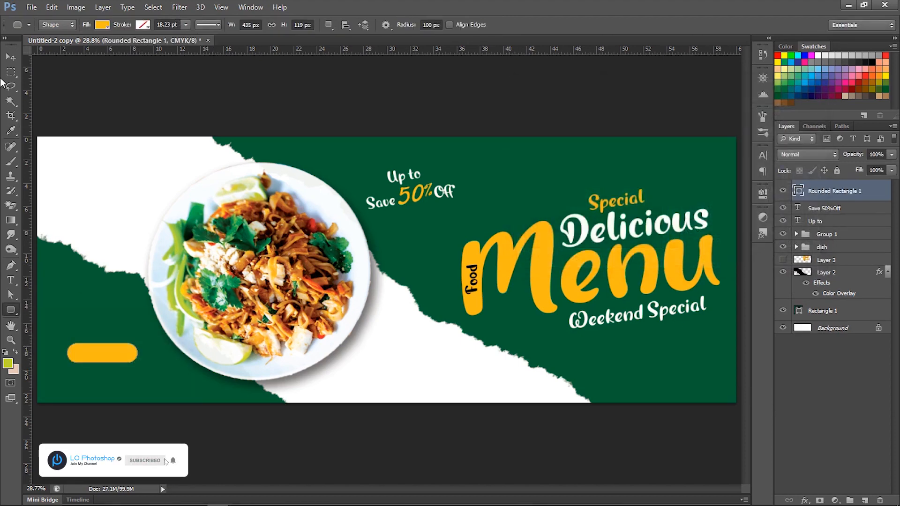
Step: Add the text "order now" on the green area above the orange rounded rectangle
{"action": "left_click", "coordinate": [10, 57]}
{"action": "scroll", "coordinate": [94, 390], "scroll_direction": "up", "scroll_amount": 5}
{"action": "left_click_drag", "start_coordinate": [135, 378], "coordinate": [310, 376]}
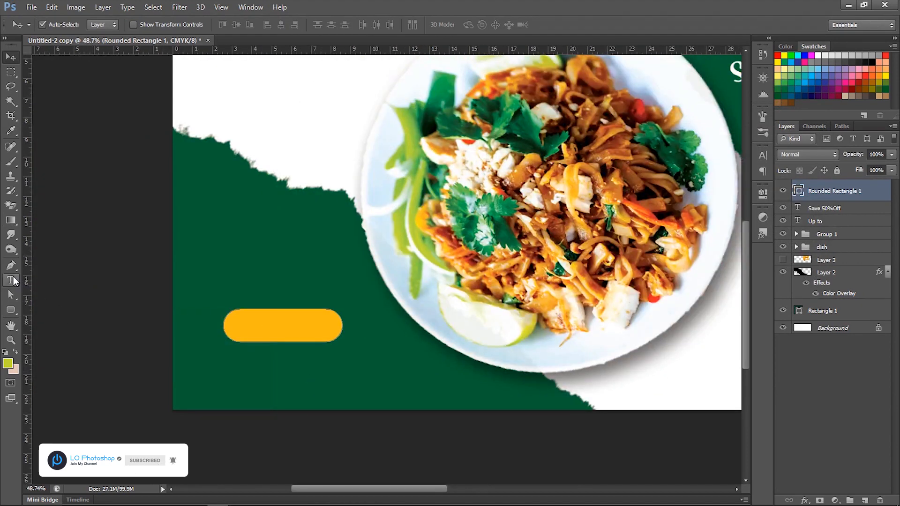
{"action": "left_click", "coordinate": [12, 280]}
{"action": "left_click", "coordinate": [261, 260]}
{"action": "type", "text": "or"}
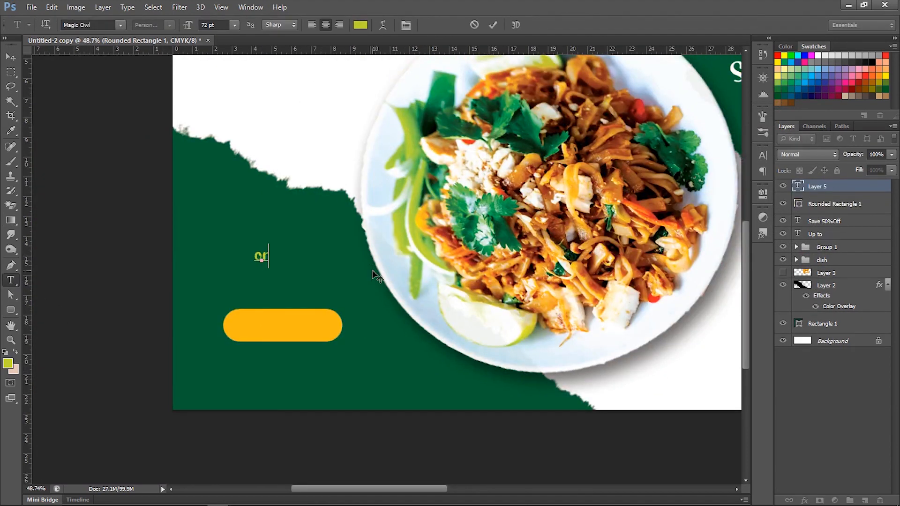
{"action": "type", "text": "der"}
{"action": "type", "text": " now"}
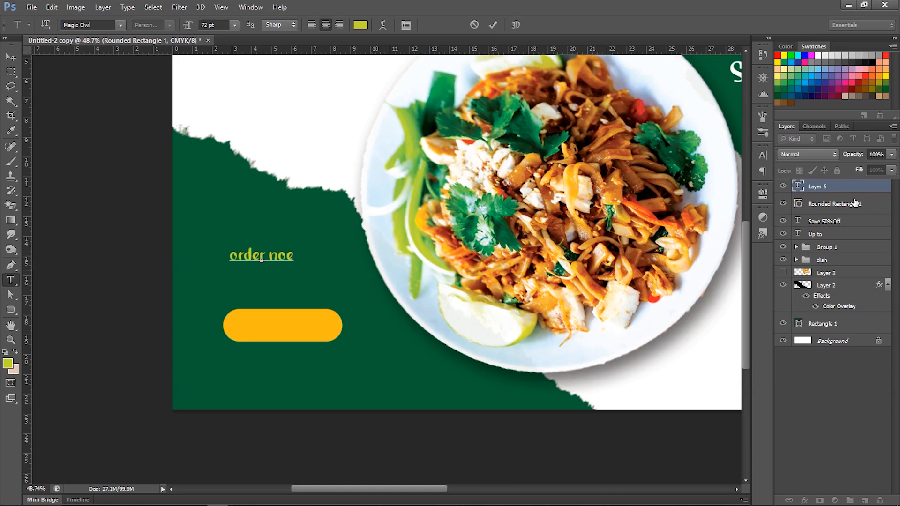
Step: Format the "order now" text in Gotham Bold with All Caps
{"action": "double_click", "coordinate": [803, 190]}
{"action": "left_click", "coordinate": [89, 25]}
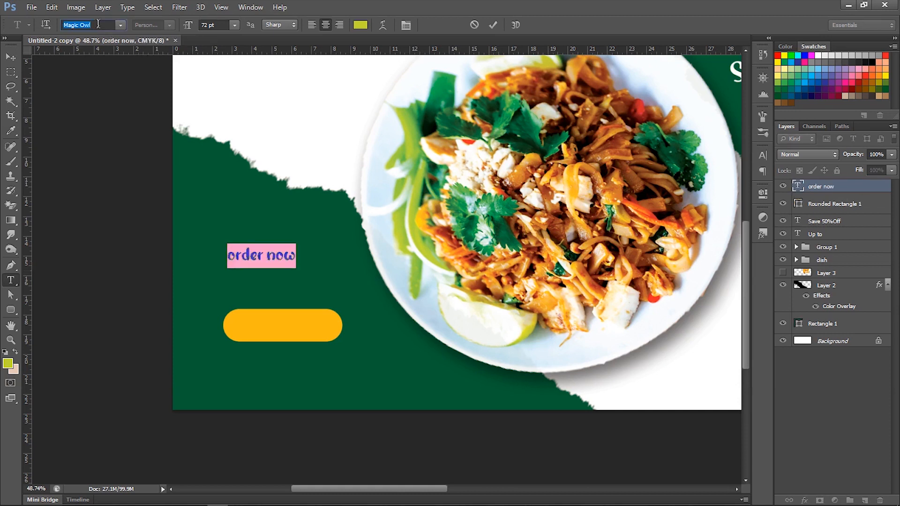
{"action": "type", "text": "Gotham"}
{"action": "key", "text": "Return"}
{"action": "left_click", "coordinate": [169, 25]}
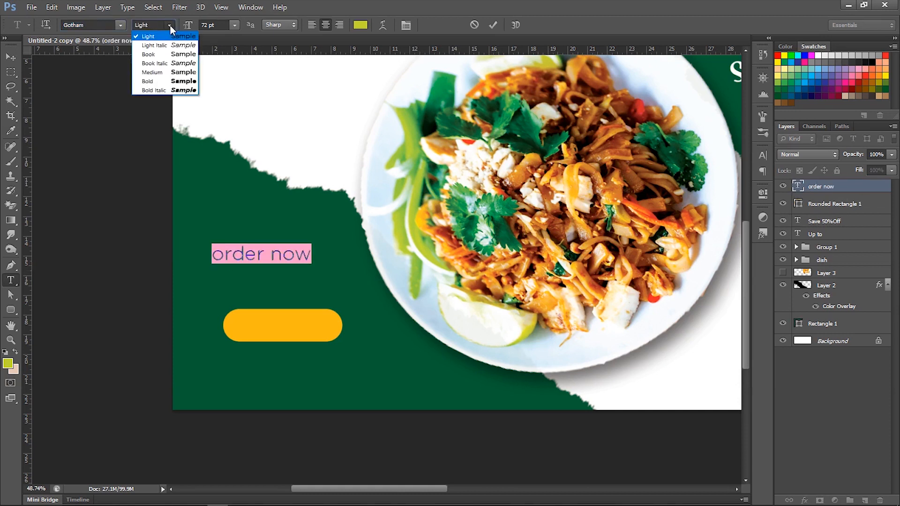
{"action": "left_click", "coordinate": [159, 85]}
{"action": "left_click", "coordinate": [763, 153]}
{"action": "left_click", "coordinate": [668, 233]}
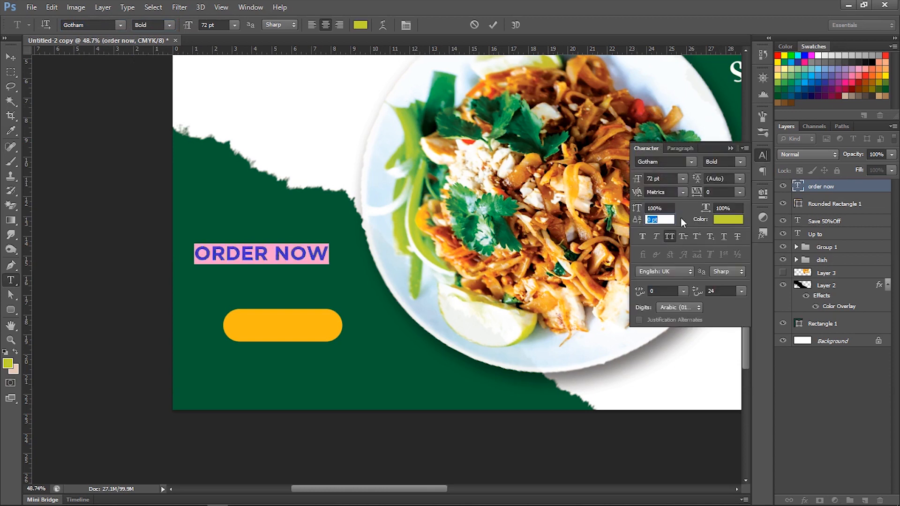
Step: Scale the ORDER NOW text down to about 47 pt and center it on the orange rounded rectangle
{"action": "left_click", "coordinate": [10, 57]}
{"action": "key", "text": "ctrl+t"}
{"action": "left_click_drag", "start_coordinate": [328, 245], "coordinate": [319, 310]}
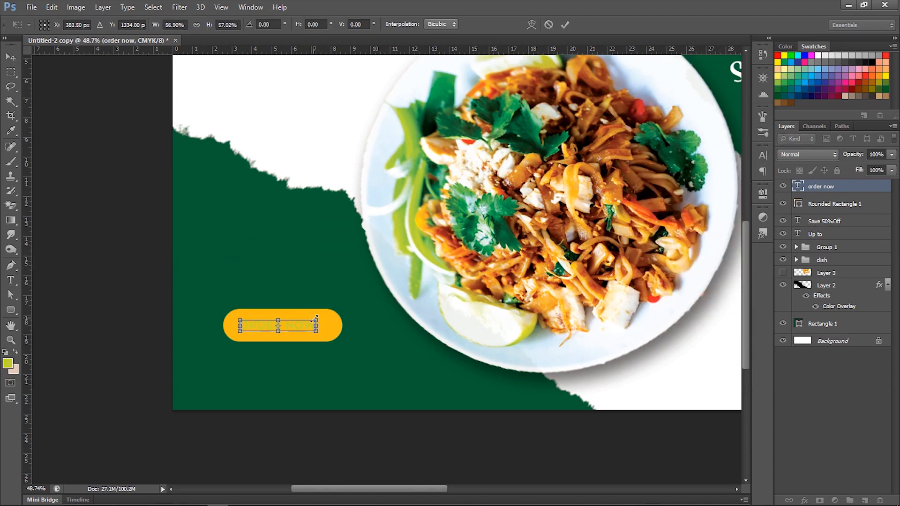
{"action": "key", "text": "Return"}
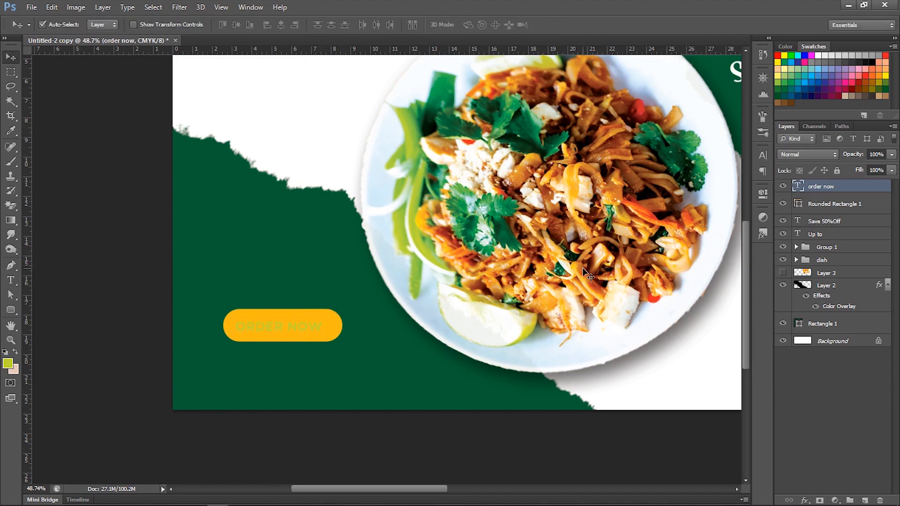
Step: Change the ORDER NOW text color to black (000000) and dismiss the Clean Master notification
{"action": "double_click", "coordinate": [798, 188]}
{"action": "left_click", "coordinate": [360, 25]}
{"action": "left_click_drag", "start_coordinate": [626, 207], "coordinate": [783, 323]}
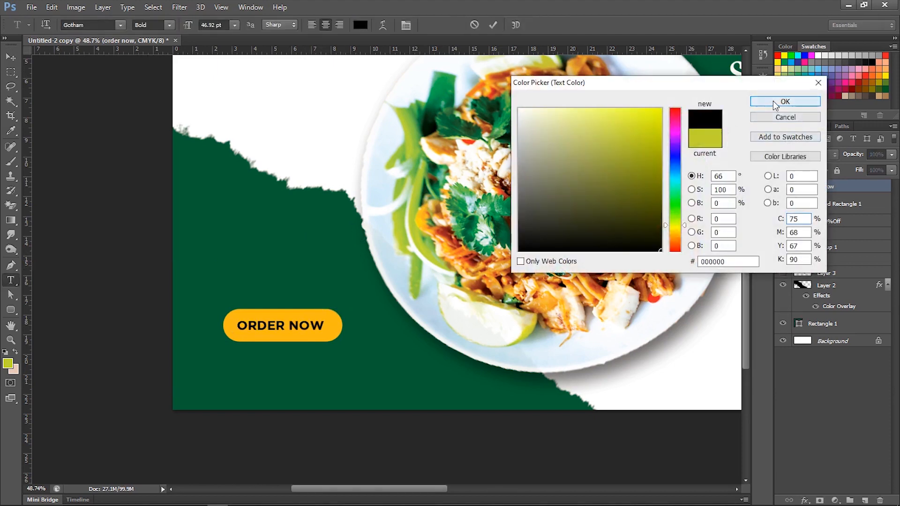
{"action": "left_click", "coordinate": [775, 104]}
{"action": "left_click", "coordinate": [11, 58]}
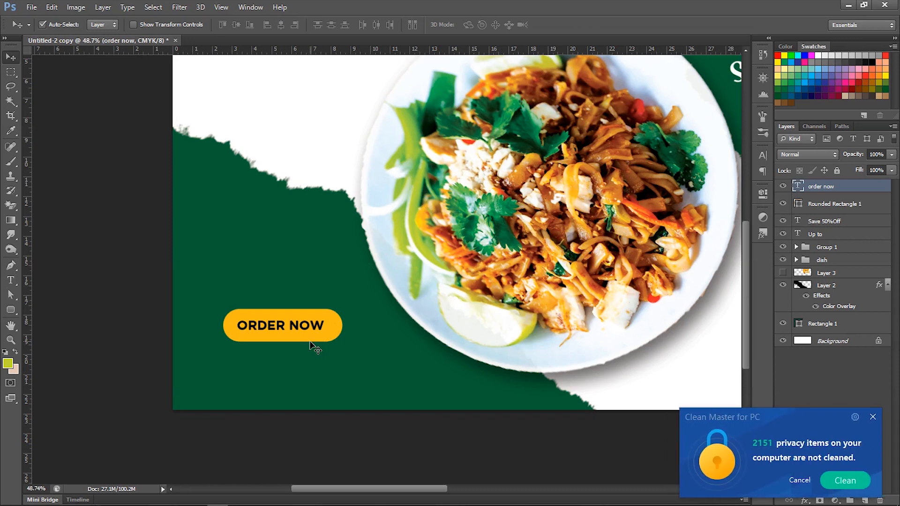
{"action": "left_click", "coordinate": [877, 418]}
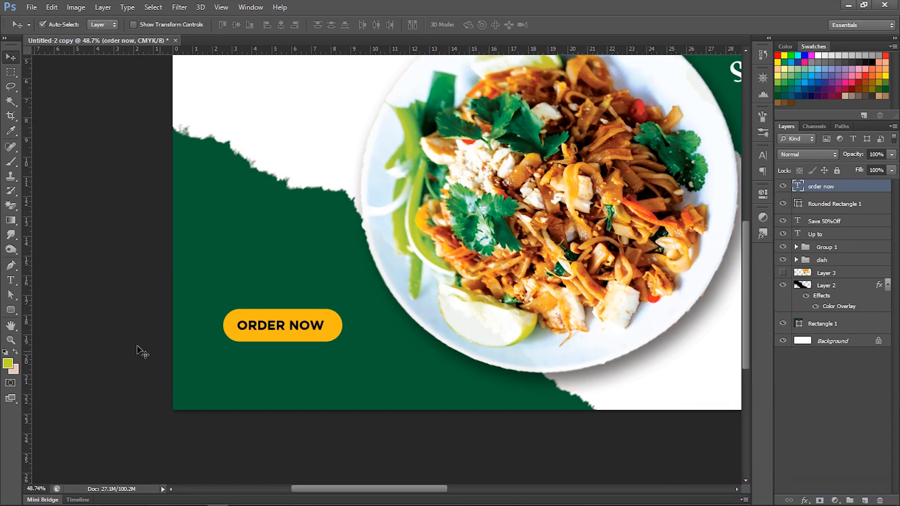
Step: Duplicate the ORDER NOW text just below the button and replace the copy's wording with the contact phone number
{"action": "left_click_drag", "start_coordinate": [280, 327], "coordinate": [279, 358]}
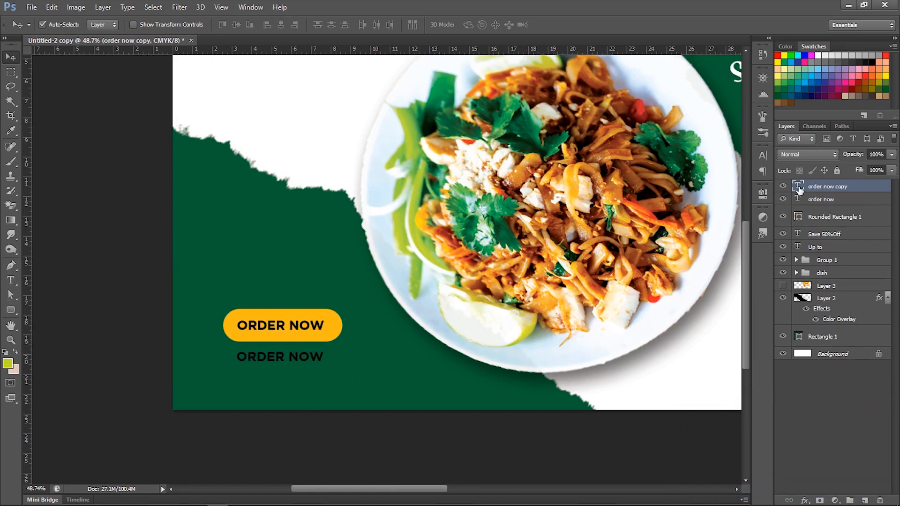
{"action": "double_click", "coordinate": [798, 186]}
{"action": "type", "text": "o123-456-78"}
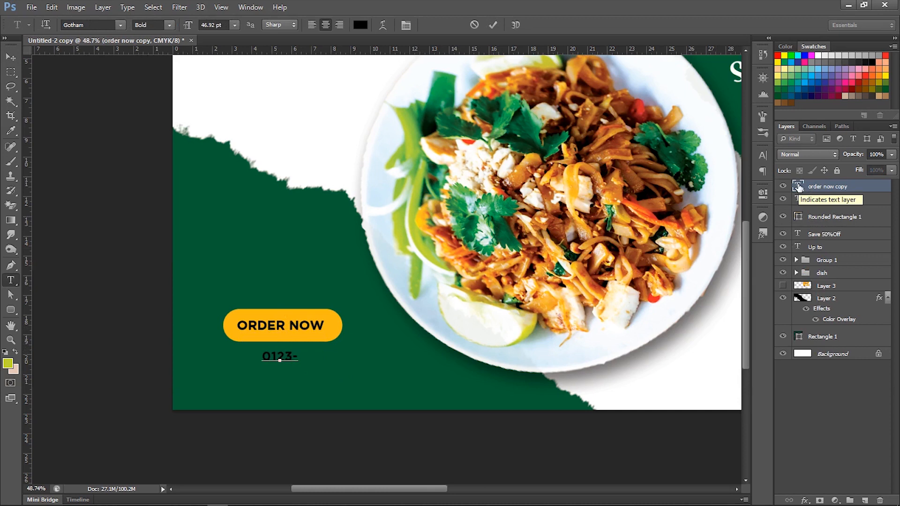
{"action": "type", "text": "9"}
{"action": "left_click", "coordinate": [11, 58]}
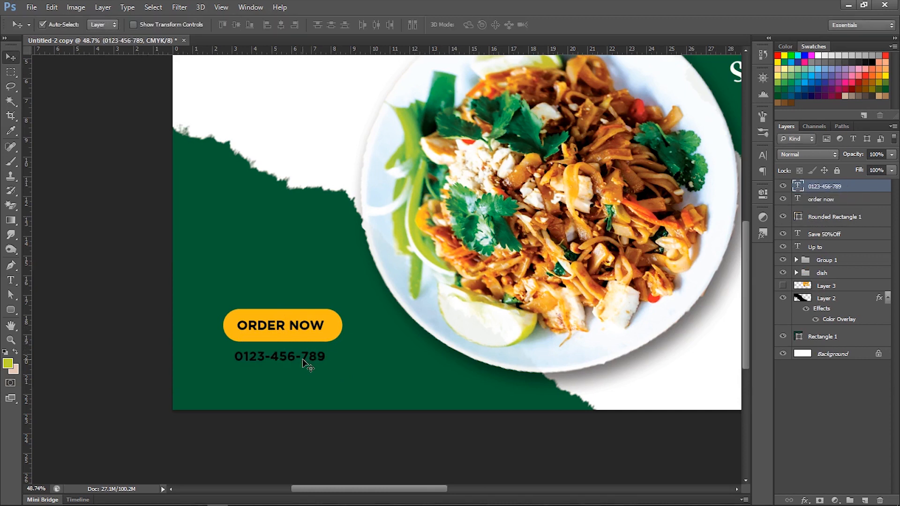
{"action": "left_click_drag", "start_coordinate": [286, 359], "coordinate": [286, 378]}
{"action": "double_click", "coordinate": [798, 186]}
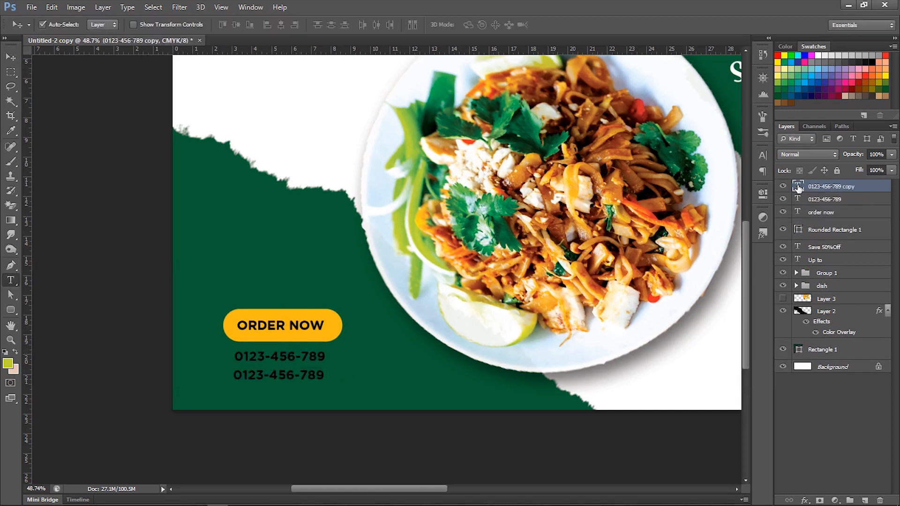
{"action": "type", "text": "www."}
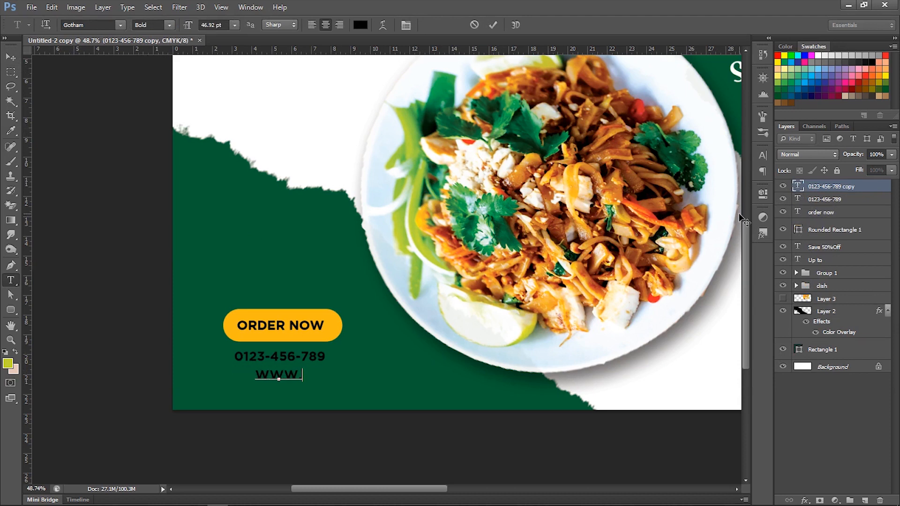
{"action": "type", "text": "ebs"}
{"action": "key", "text": "BackSpace"}
{"action": "key", "text": "BackSpace"}
{"action": "key", "text": "BackSpace"}
{"action": "type", "text": "we"}
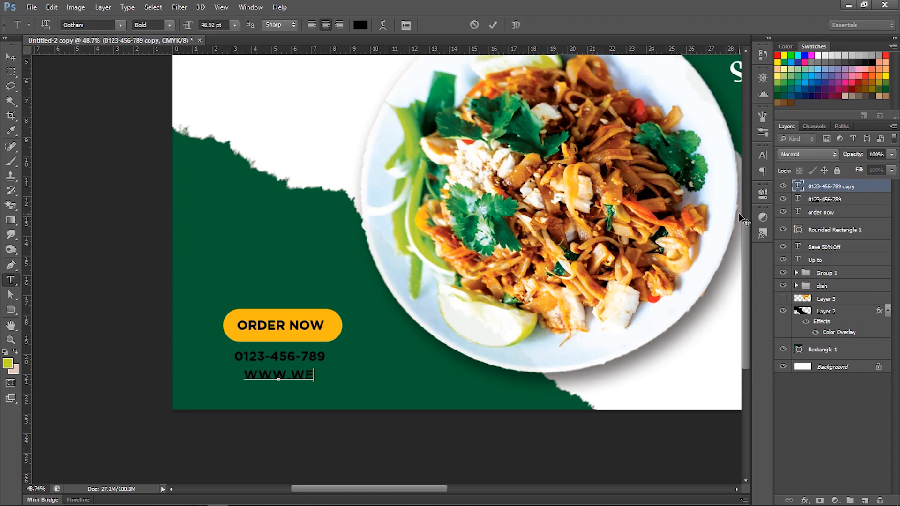
{"action": "type", "text": "bsir"}
{"action": "type", "text": "e.com"}
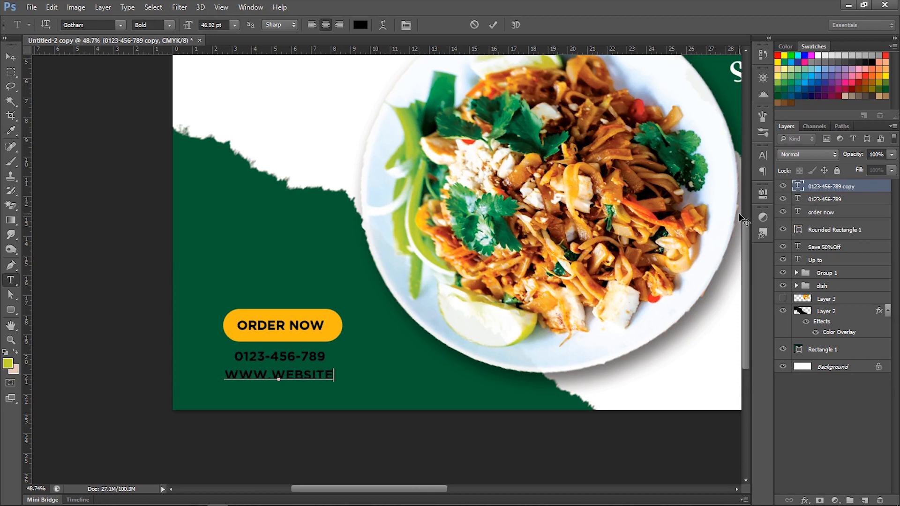
{"action": "left_click", "coordinate": [10, 57]}
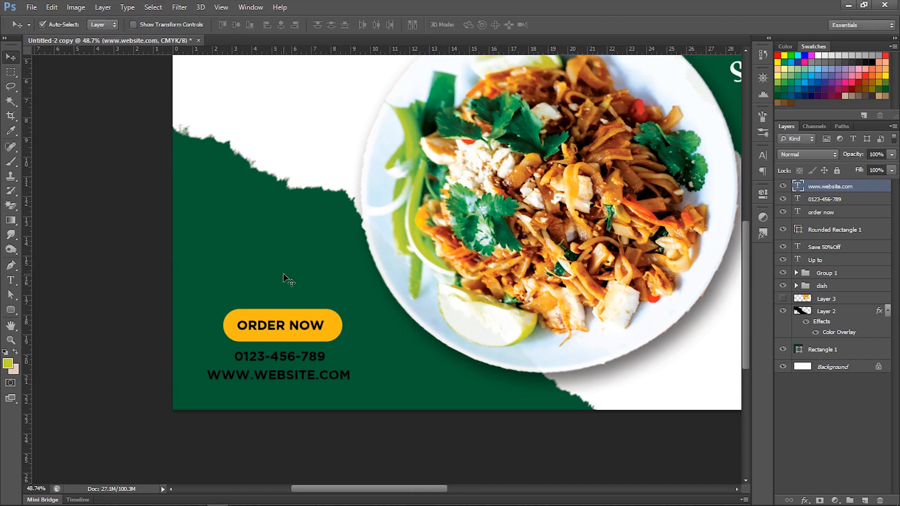
Step: Scale the phone number text up to about 148%
{"action": "left_click", "coordinate": [278, 355]}
{"action": "key", "text": "ctrl+t"}
{"action": "left_click_drag", "start_coordinate": [325, 350], "coordinate": [347, 347]}
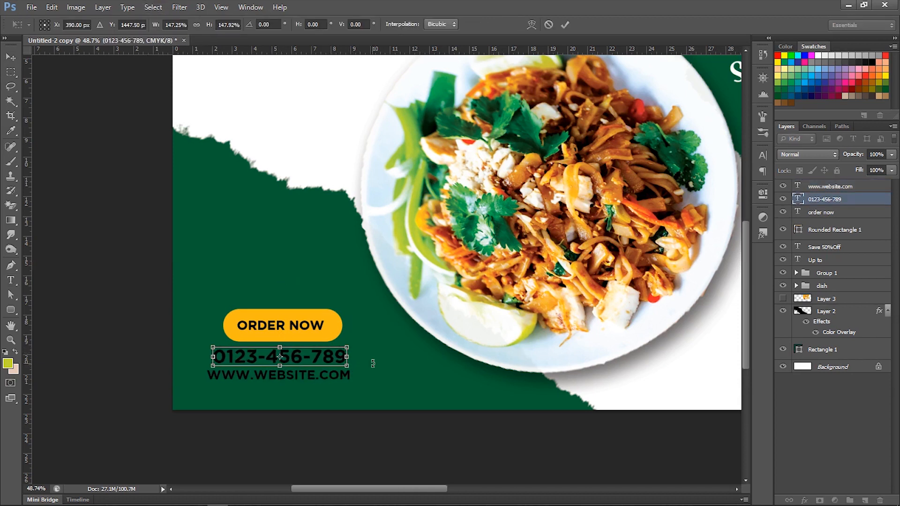
{"action": "key", "text": "Return"}
{"action": "key", "text": "ctrl+0"}
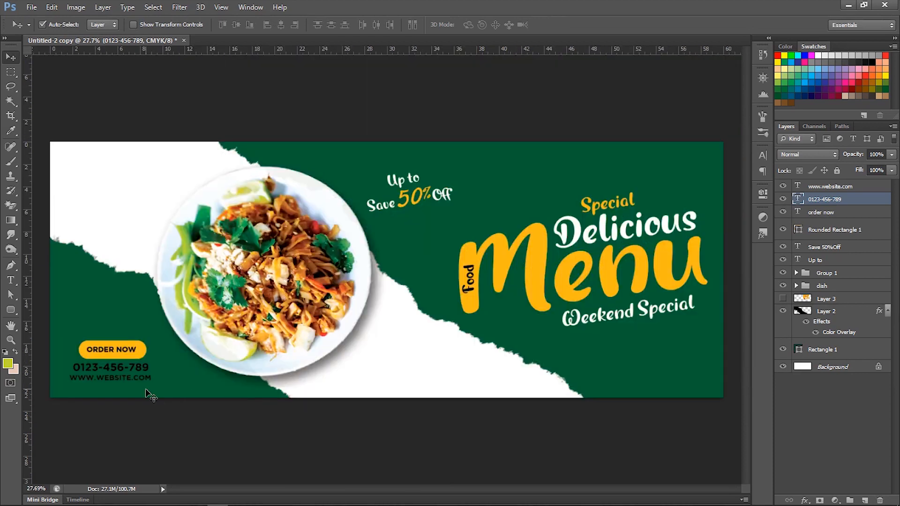
Step: Nudge the ORDER NOW text and its rounded yellow button together slightly to the left
{"action": "left_click", "coordinate": [142, 356]}
{"action": "left_click", "coordinate": [826, 215], "text": "shift"}
{"action": "key", "text": "Left"}
{"action": "key", "text": "Left"}
{"action": "key", "text": "Left"}
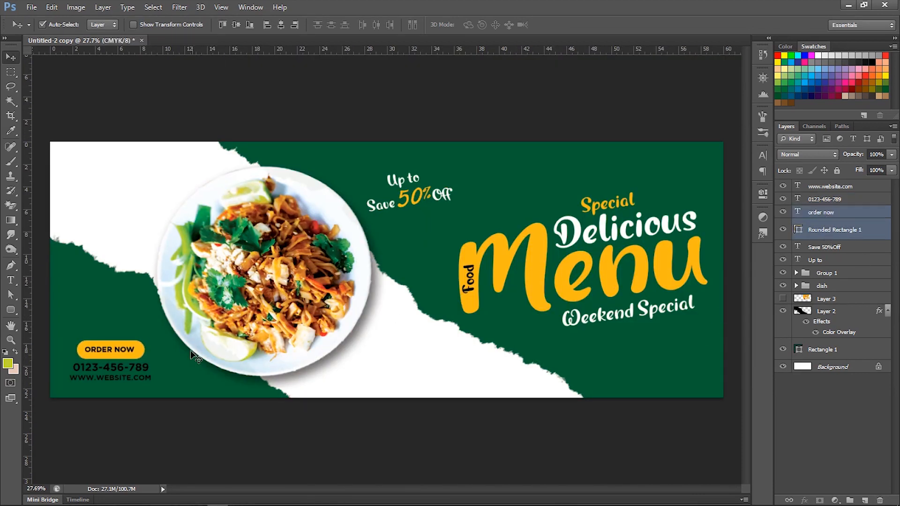
Step: Move the phone number text right so its left edge lines up with the ORDER NOW button's left edge
{"action": "left_click", "coordinate": [145, 370]}
{"action": "key", "text": "Left"}
{"action": "key", "text": "Left"}
{"action": "key", "text": "shift+Right"}
{"action": "key", "text": "shift+Right"}
{"action": "key", "text": "shift+Right"}
{"action": "key", "text": "shift+Right"}
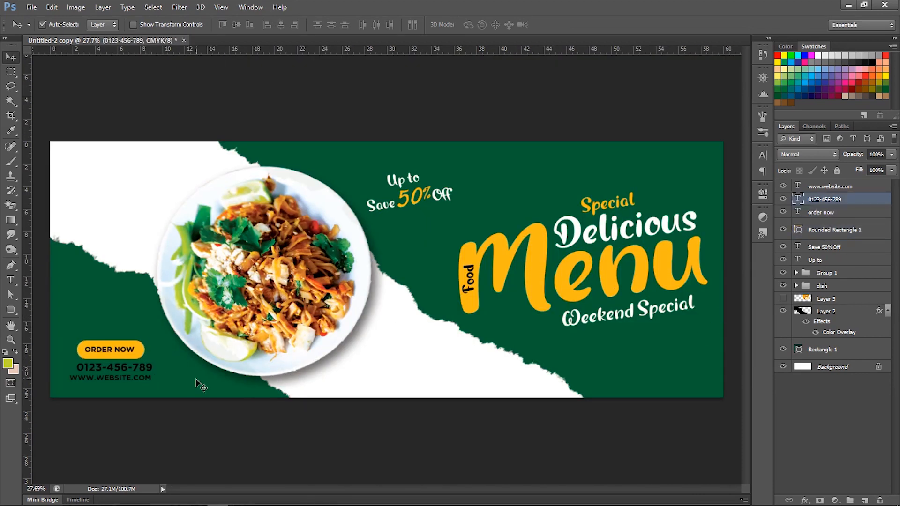
Step: Move the website text right so its left edge lines up with the phone number above it
{"action": "left_click", "coordinate": [132, 379]}
{"action": "key", "text": "shift+Right"}
{"action": "key", "text": "shift+Right"}
{"action": "key", "text": "shift+Right"}
{"action": "key", "text": "shift+Right"}
{"action": "key", "text": "shift+Right"}
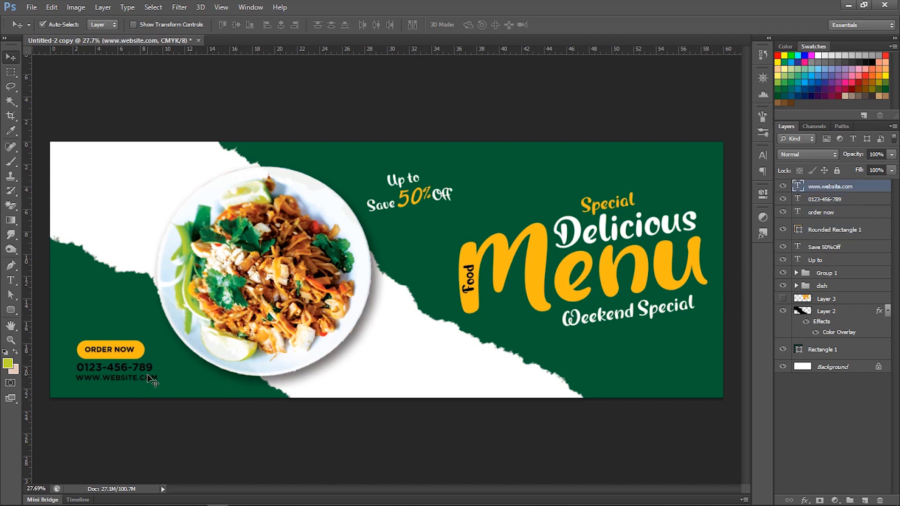
Step: Enlarge the phone number text rightward to about 79 pt, slightly wider than the website line, keeping its left edge in place
{"action": "key", "text": "alt+bracketleft"}
{"action": "key", "text": "ctrl+t"}
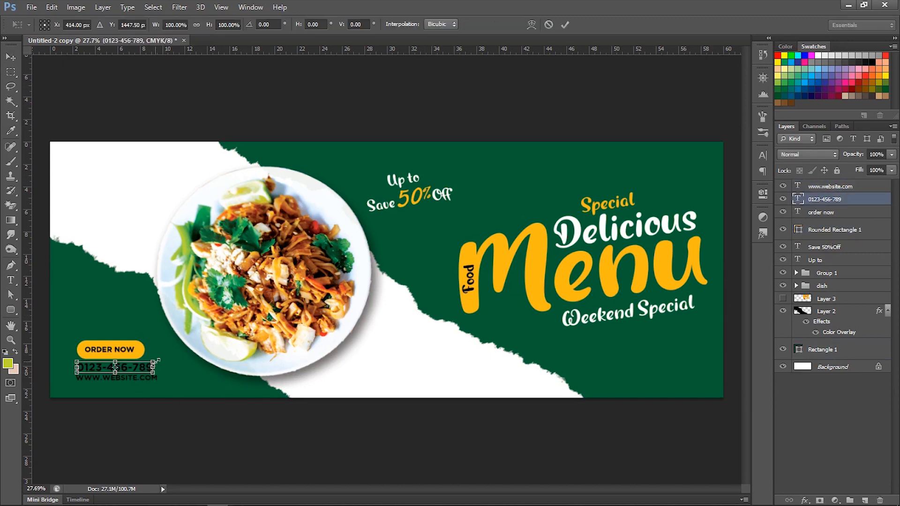
{"action": "left_click_drag", "start_coordinate": [153, 367], "coordinate": [168, 367]}
{"action": "key", "text": "Return"}
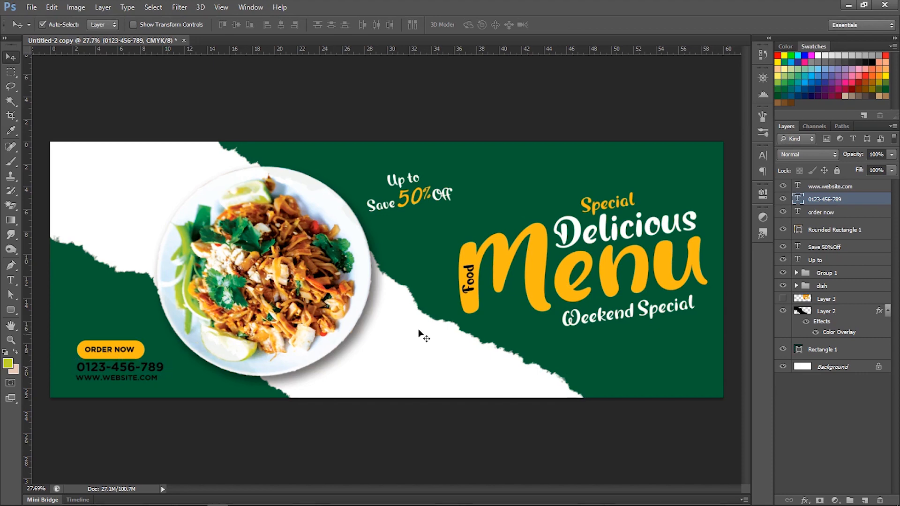
Step: Recolor the website text with the yellow sampled from the "Menu" lettering
{"action": "left_click", "coordinate": [832, 189]}
{"action": "double_click", "coordinate": [797, 186]}
{"action": "left_click", "coordinate": [360, 25]}
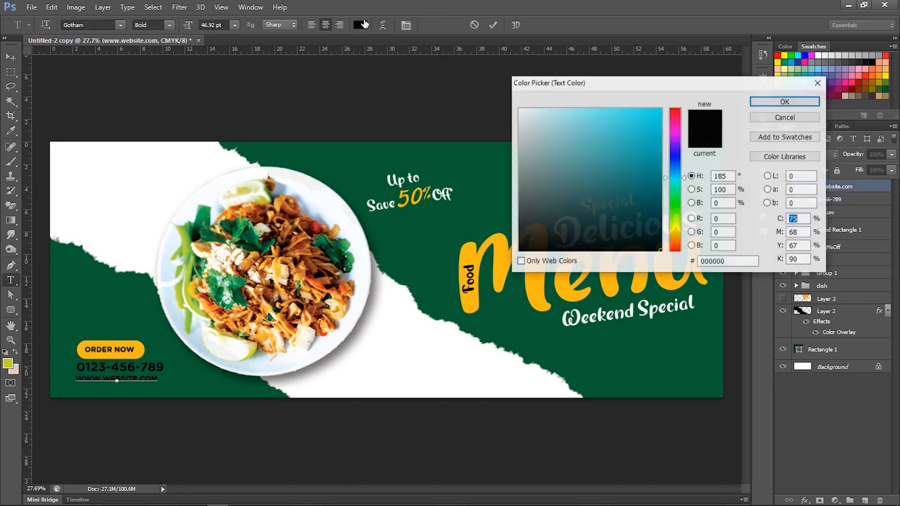
{"action": "left_click", "coordinate": [505, 251]}
{"action": "left_click", "coordinate": [779, 102]}
Step: Recolor the phone number text with the white sampled from the torn-paper strip
{"action": "double_click", "coordinate": [798, 199]}
{"action": "left_click", "coordinate": [360, 25]}
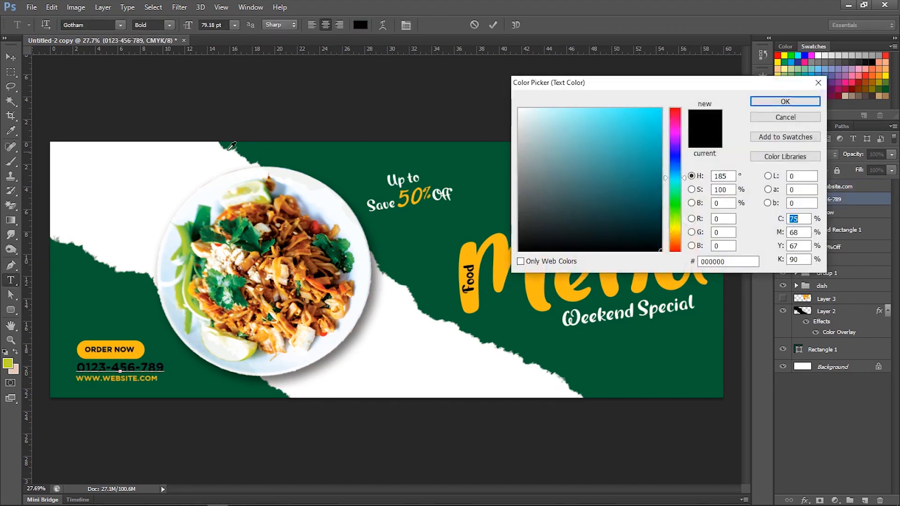
{"action": "left_click", "coordinate": [412, 319]}
{"action": "left_click", "coordinate": [785, 101]}
{"action": "left_click", "coordinate": [11, 58]}
{"action": "scroll", "coordinate": [505, 215], "scroll_direction": "down", "scroll_amount": 4}
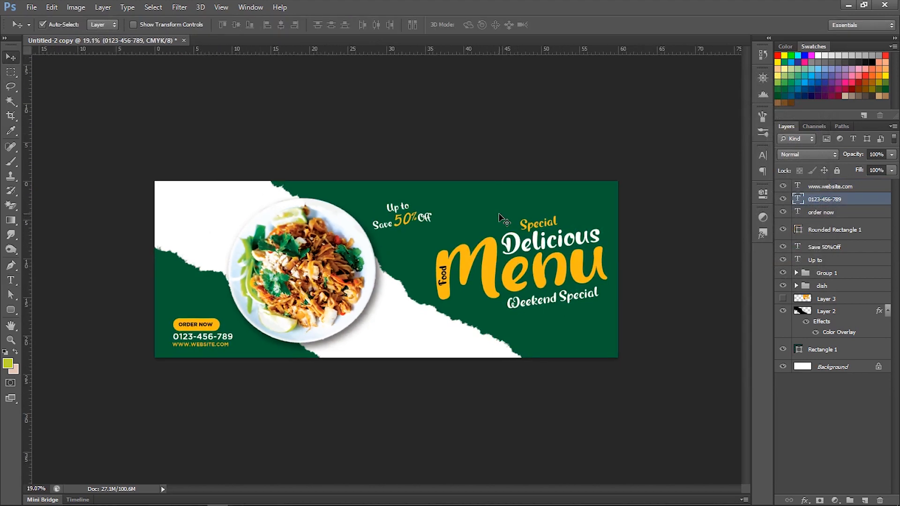
{"action": "scroll", "coordinate": [498, 214], "scroll_direction": "up", "scroll_amount": 1}
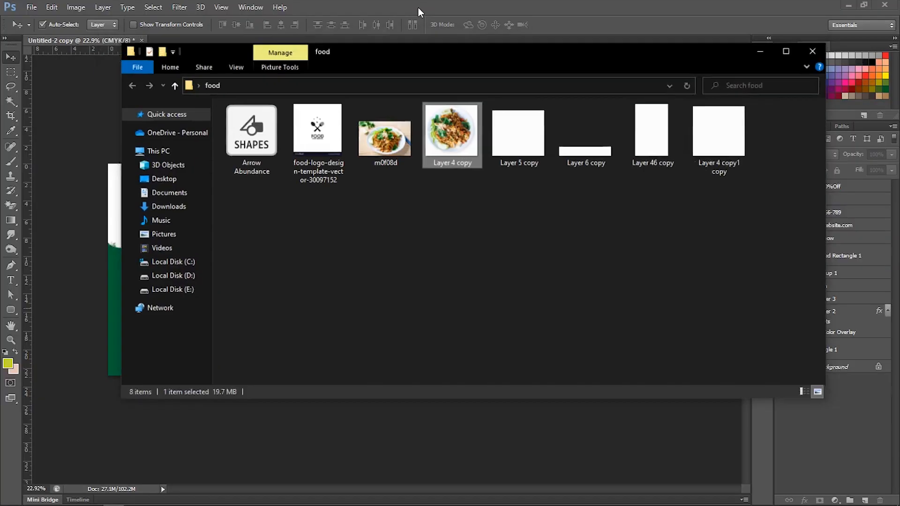
Step: Open the four arrow images from the food folder and place the Layer 4 copy1 copy arrow above the ORDER NOW button
{"action": "left_click_drag", "start_coordinate": [720, 193], "coordinate": [530, 112]}
{"action": "left_click_drag", "start_coordinate": [518, 131], "coordinate": [628, 23]}
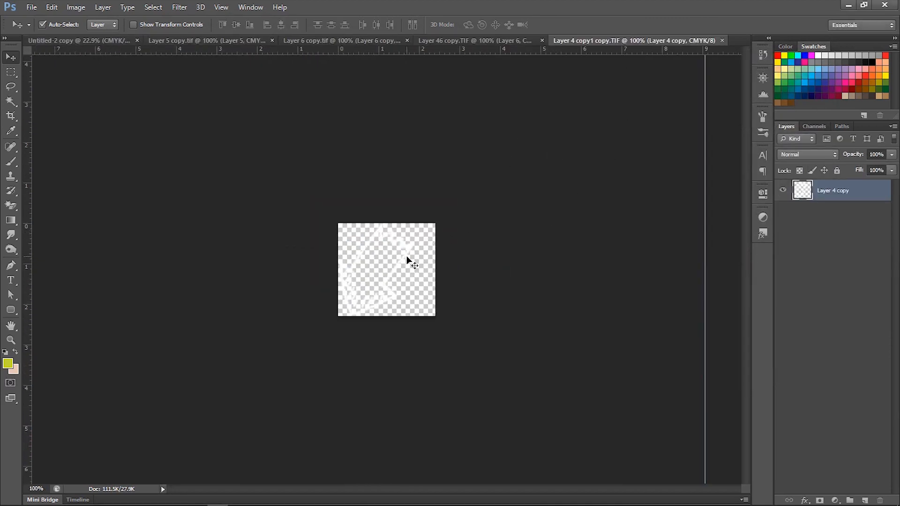
{"action": "left_click_drag", "start_coordinate": [406, 259], "coordinate": [197, 323]}
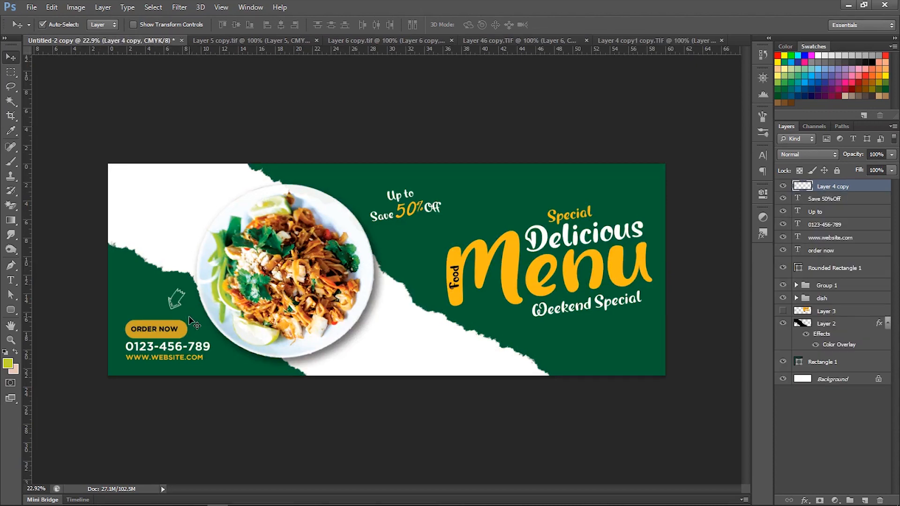
Step: Bring the curved arrow from Layer 5 copy.tif into the banner between the plate and the "Up to Save 50% Off" text
{"action": "scroll", "coordinate": [184, 326], "scroll_direction": "down", "scroll_amount": 2}
{"action": "scroll", "coordinate": [168, 341], "scroll_direction": "up", "scroll_amount": 1}
{"action": "scroll", "coordinate": [178, 344], "scroll_direction": "up", "scroll_amount": 1}
{"action": "left_click", "coordinate": [296, 40]}
{"action": "left_click_drag", "start_coordinate": [428, 251], "coordinate": [407, 216]}
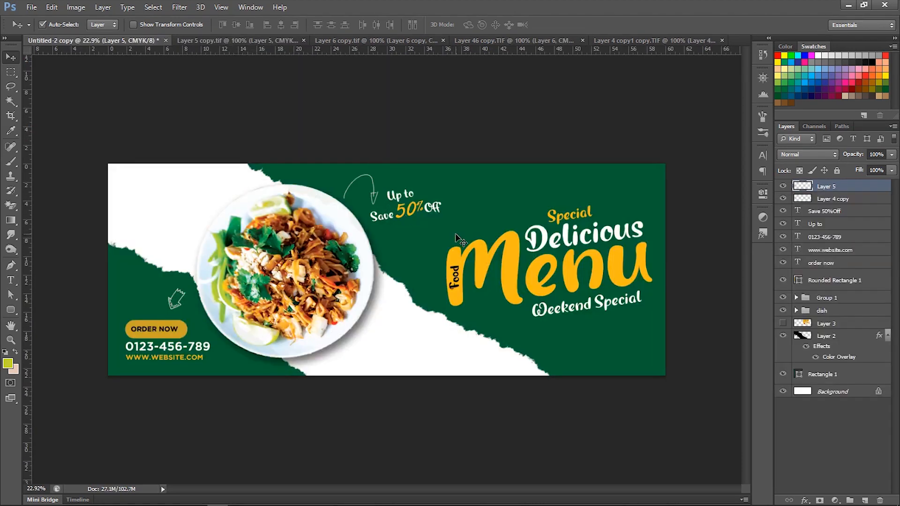
Step: Place the long arrow from Layer 6 copy.tif between the plate and the "Food" label, nudging it slightly upward
{"action": "left_click", "coordinate": [375, 41]}
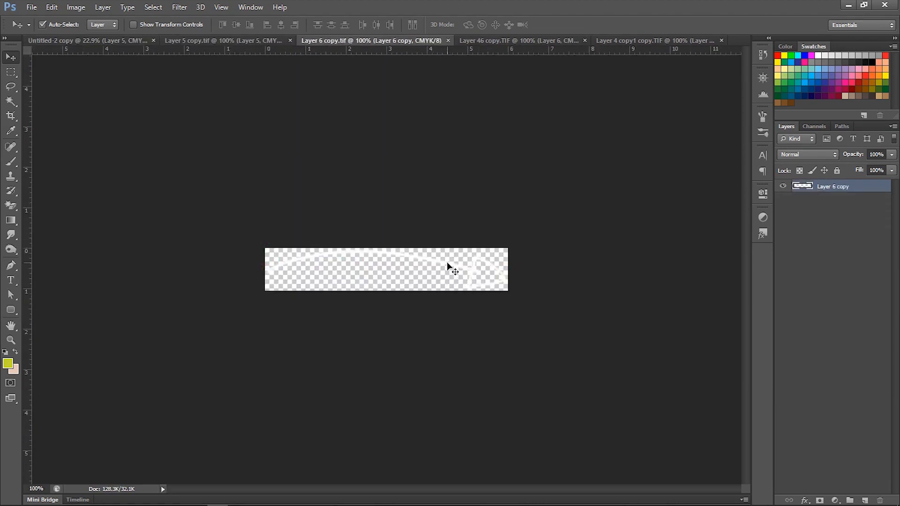
{"action": "left_click_drag", "start_coordinate": [447, 266], "coordinate": [372, 199]}
{"action": "left_click_drag", "start_coordinate": [425, 260], "coordinate": [426, 260]}
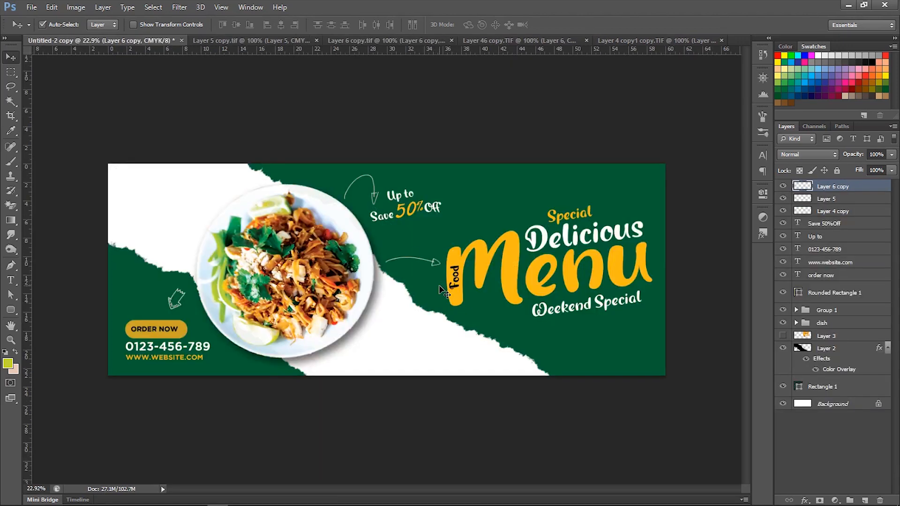
{"action": "key", "text": "shift+Up"}
{"action": "key", "text": "shift+Up"}
{"action": "key", "text": "shift+Up"}
{"action": "key", "text": "shift+Up"}
{"action": "key", "text": "shift+Up"}
{"action": "key", "text": "shift+Up"}
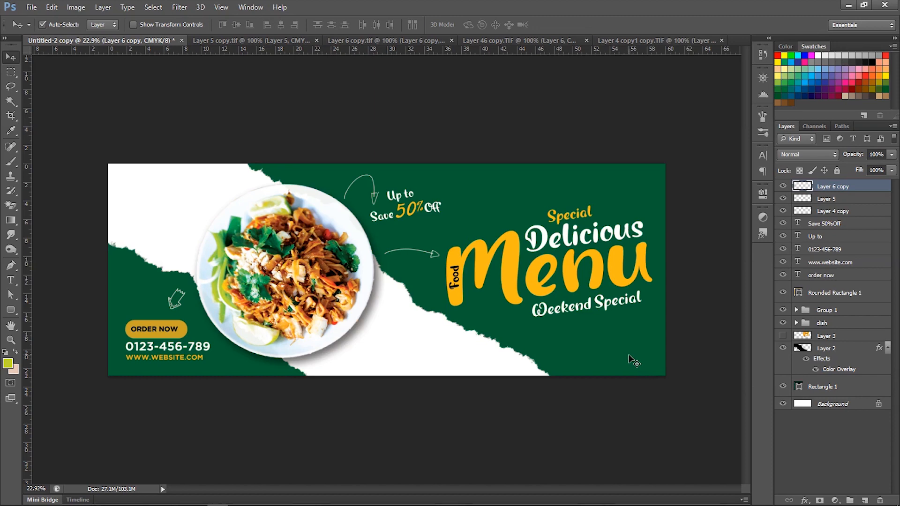
Step: Place the arrow from Layer 46 copy.TIF below "Weekend Special", flip it vertically and shift it slightly down and left
{"action": "left_click", "coordinate": [545, 42]}
{"action": "left_click_drag", "start_coordinate": [416, 285], "coordinate": [587, 341]}
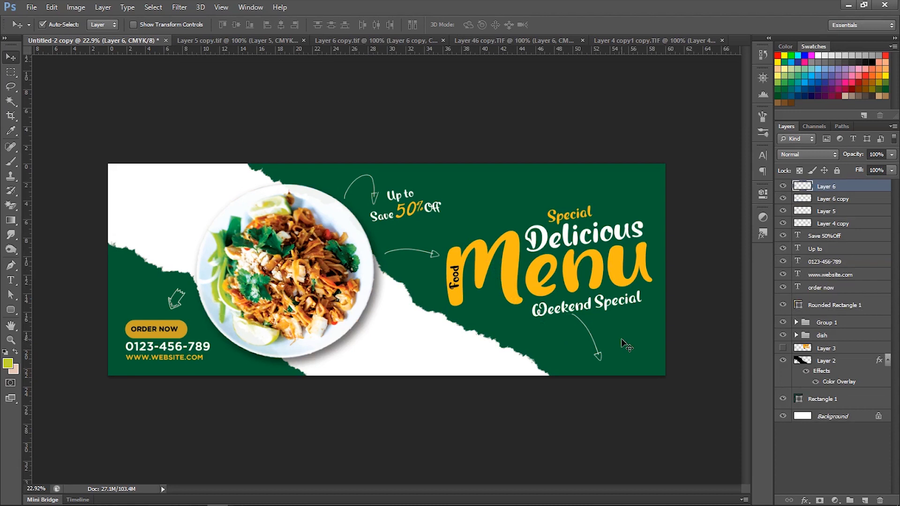
{"action": "key", "text": "ctrl+t"}
{"action": "right_click", "coordinate": [596, 334]}
{"action": "key", "text": "Escape"}
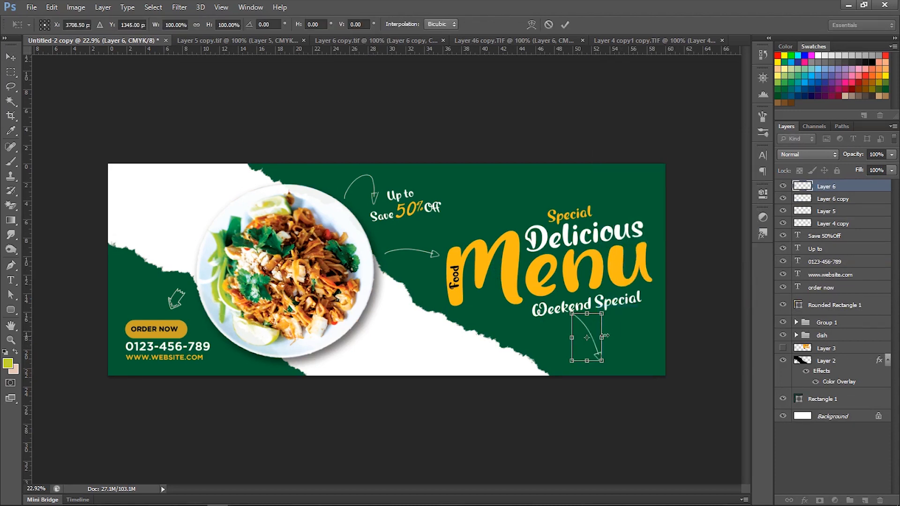
{"action": "right_click", "coordinate": [605, 336]}
{"action": "left_click", "coordinate": [625, 320]}
{"action": "left_click_drag", "start_coordinate": [595, 351], "coordinate": [585, 359]}
{"action": "key", "text": "Return"}
{"action": "scroll", "coordinate": [593, 354], "scroll_direction": "down", "scroll_amount": 5}
{"action": "scroll", "coordinate": [578, 350], "scroll_direction": "up", "scroll_amount": 4}
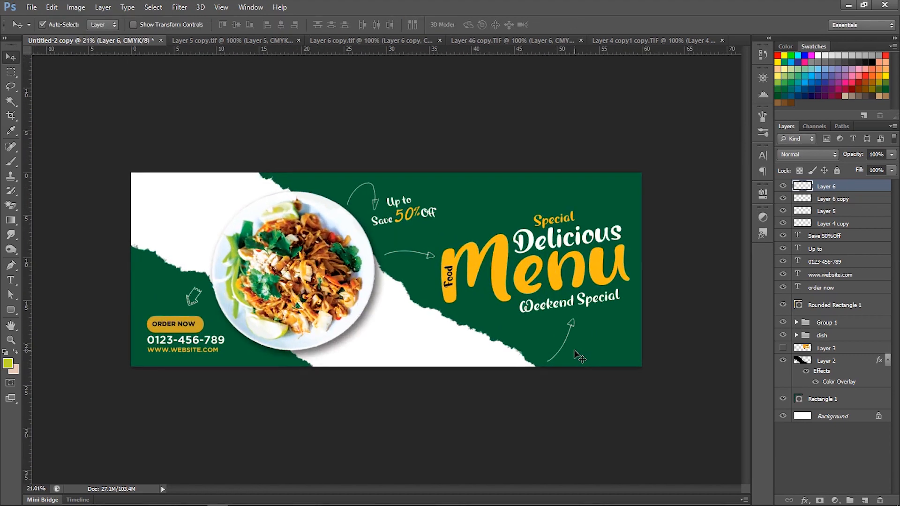
Step: Close the four arrow image documents, leaving the banner document open
{"action": "left_click", "coordinate": [299, 40]}
{"action": "left_click", "coordinate": [302, 40]}
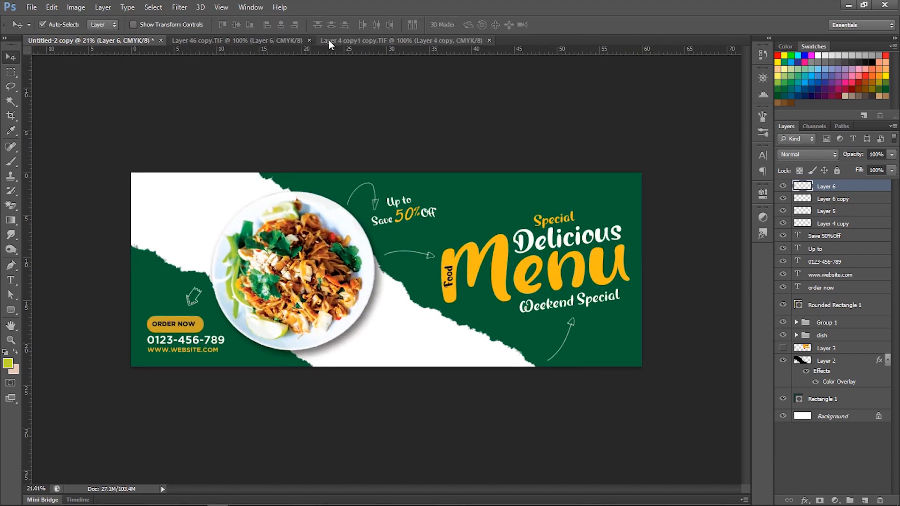
{"action": "left_click", "coordinate": [304, 40]}
{"action": "left_click", "coordinate": [303, 40]}
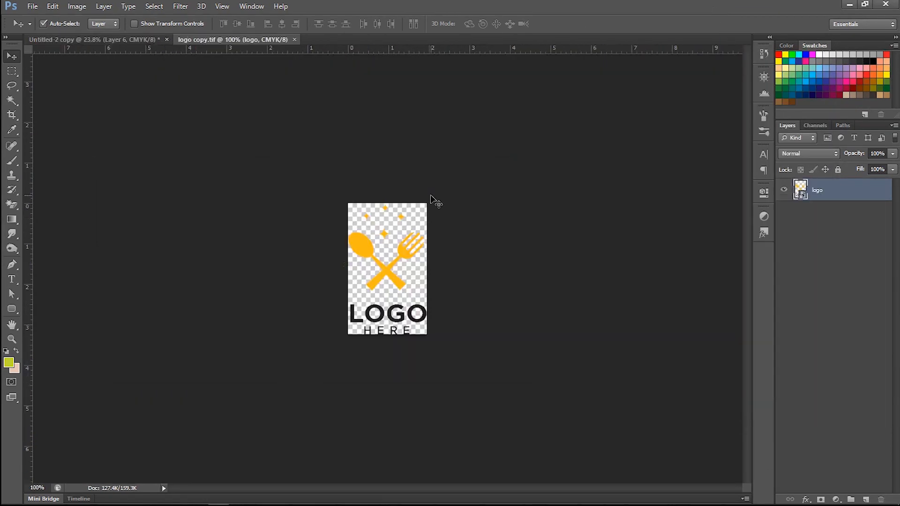
Step: Place the logo from logo copy.tif in the white upper-left corner of the banner and close the logo document
{"action": "left_click_drag", "start_coordinate": [387, 274], "coordinate": [187, 201]}
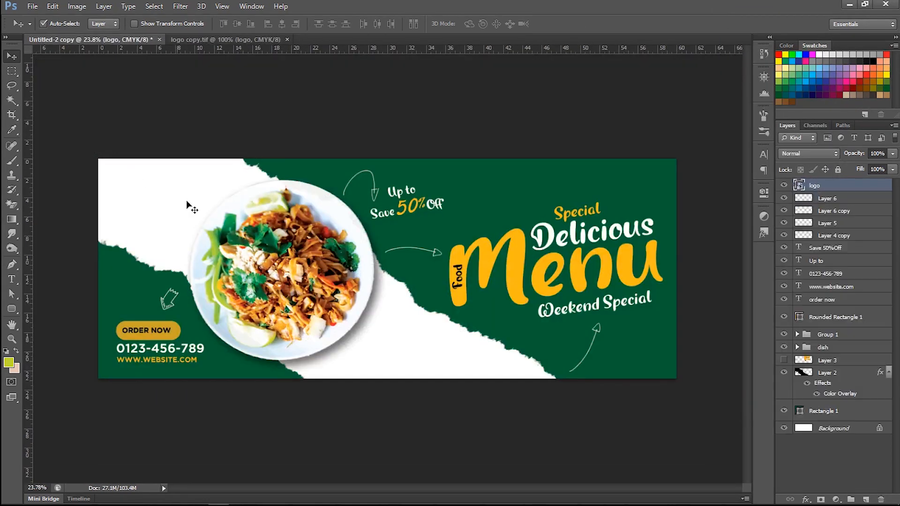
{"action": "key", "text": "shift+Down"}
{"action": "key", "text": "shift+Down"}
{"action": "key", "text": "shift+Down"}
{"action": "key", "text": "shift+Down"}
{"action": "key", "text": "shift+Down"}
{"action": "key", "text": "shift+Down"}
{"action": "key", "text": "shift+Down"}
{"action": "key", "text": "shift+Left"}
{"action": "key", "text": "shift+Left"}
{"action": "key", "text": "shift+Left"}
{"action": "key", "text": "shift+Left"}
{"action": "key", "text": "shift+Left"}
{"action": "key", "text": "shift+Down"}
{"action": "scroll", "coordinate": [46, 175], "scroll_direction": "down", "scroll_amount": 1}
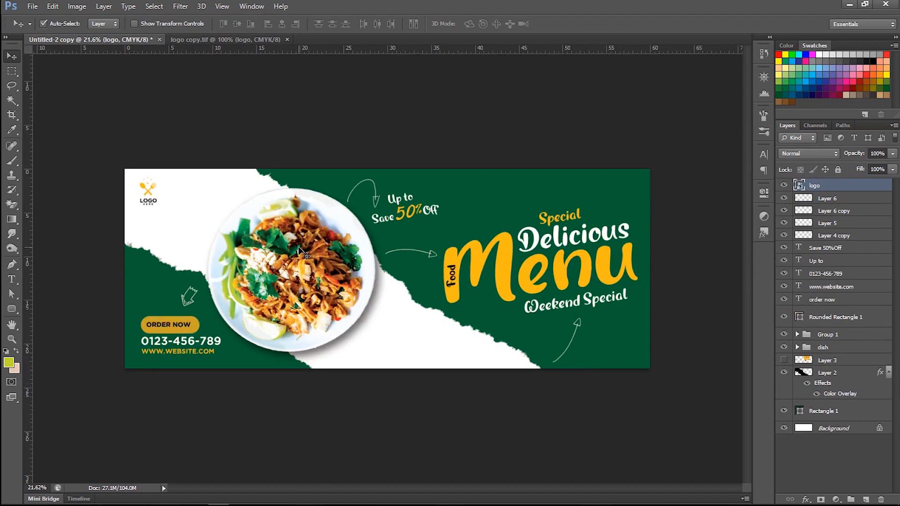
{"action": "left_click", "coordinate": [288, 39]}
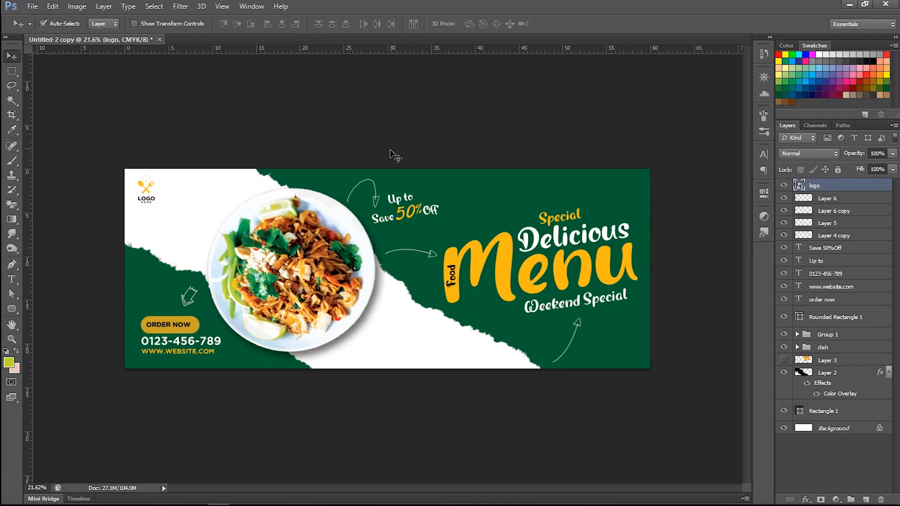